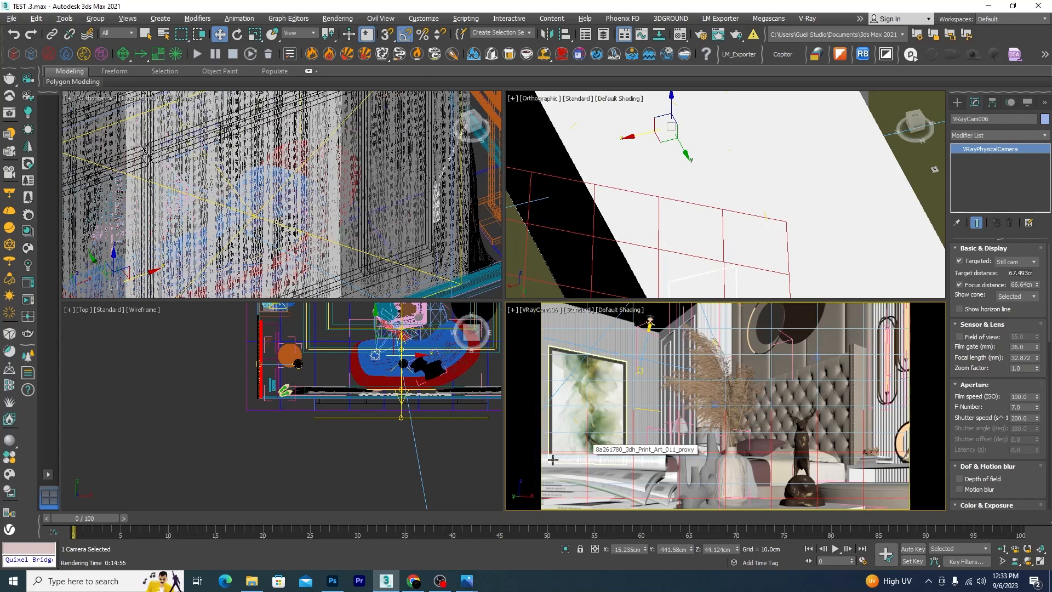
Step: Compare the 2.jpg render with the depth of feild.png version in Photos, and return to 3ds Max
mouse_move(467, 580)
click(410, 521)
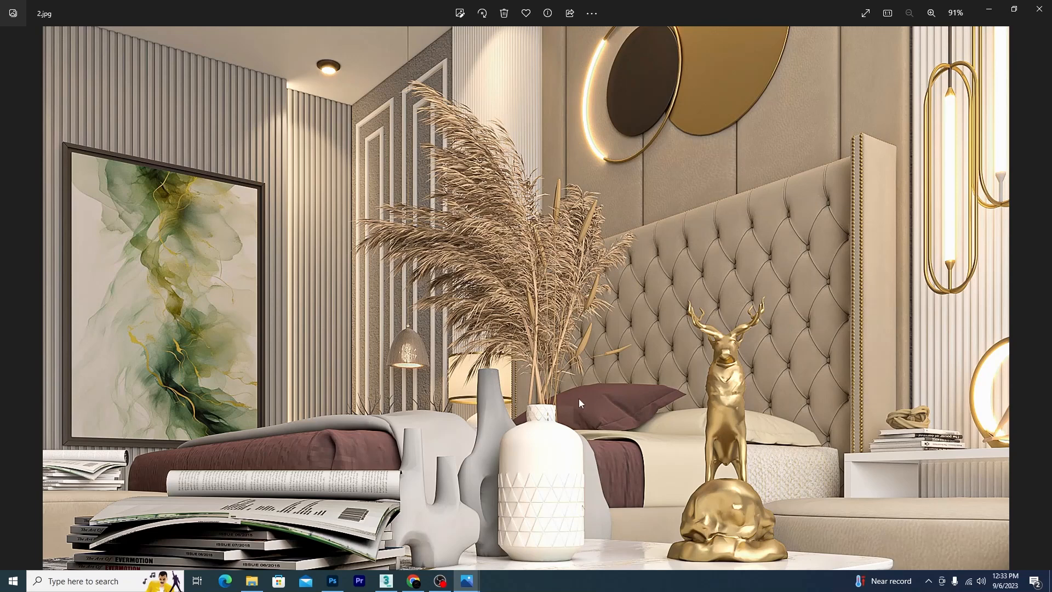
mouse_move(467, 580)
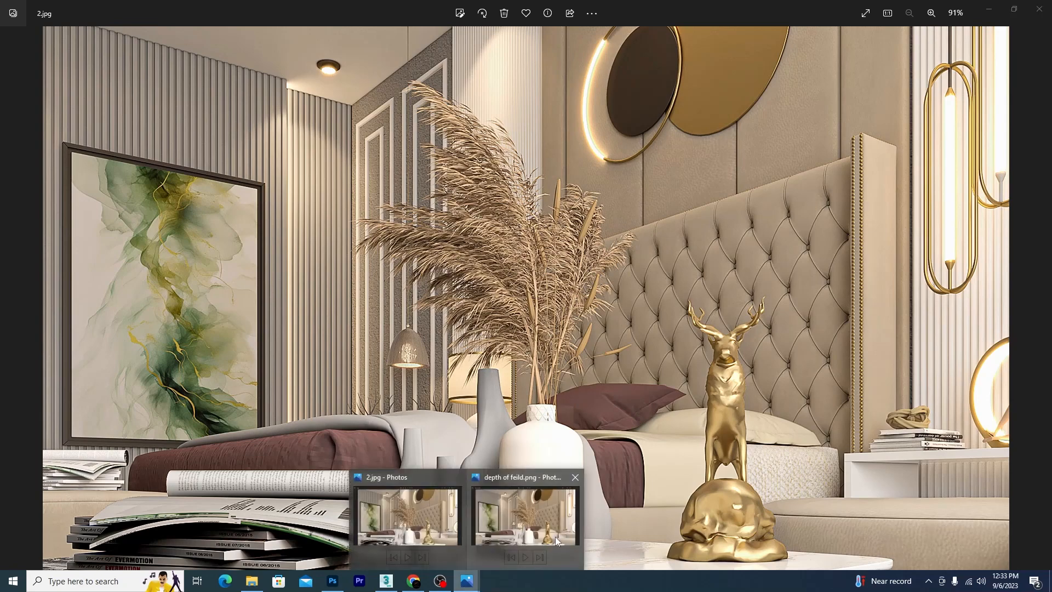
click(564, 514)
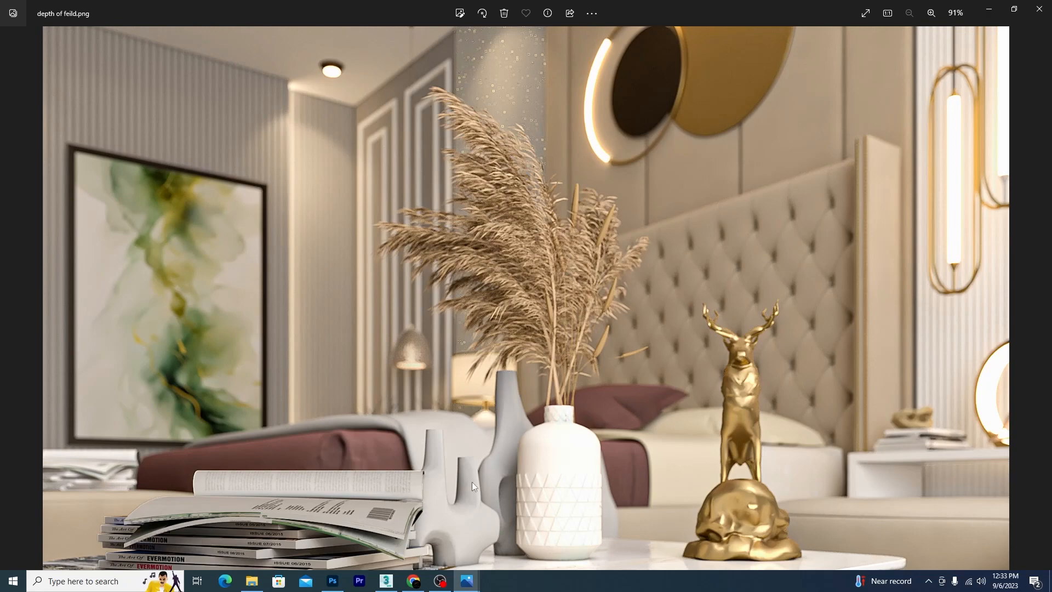
click(387, 580)
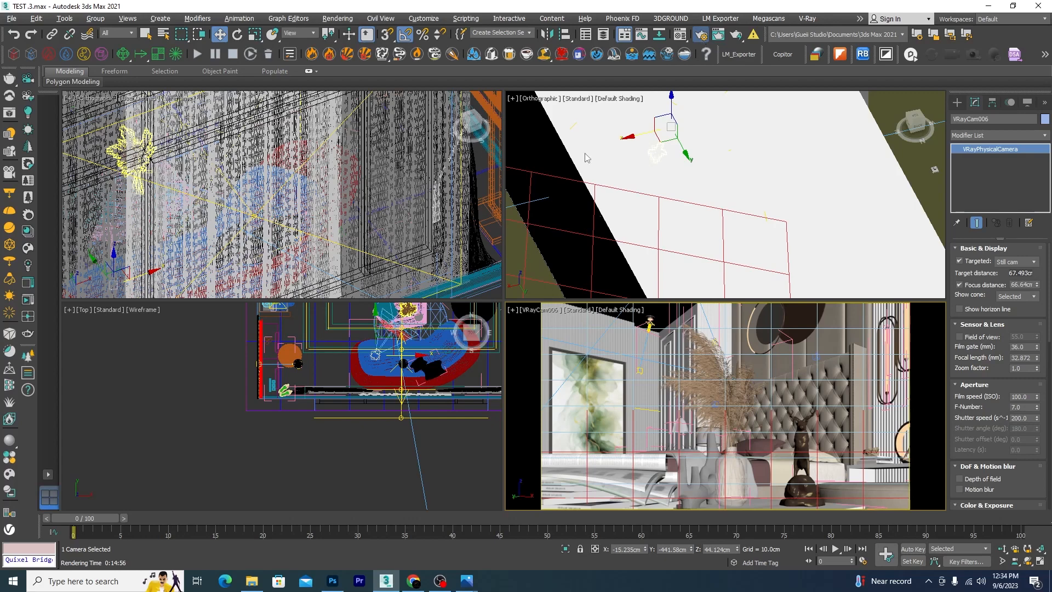
Step: Put Render Setup aside and set the shaded camera viewport to look through VRayCam006
key(F10)
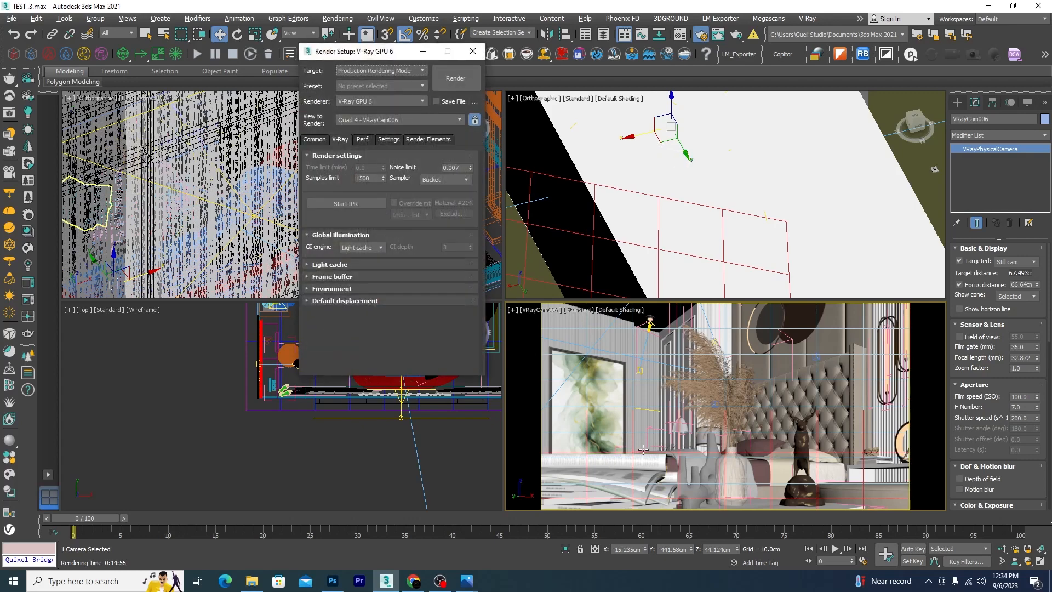
click(422, 52)
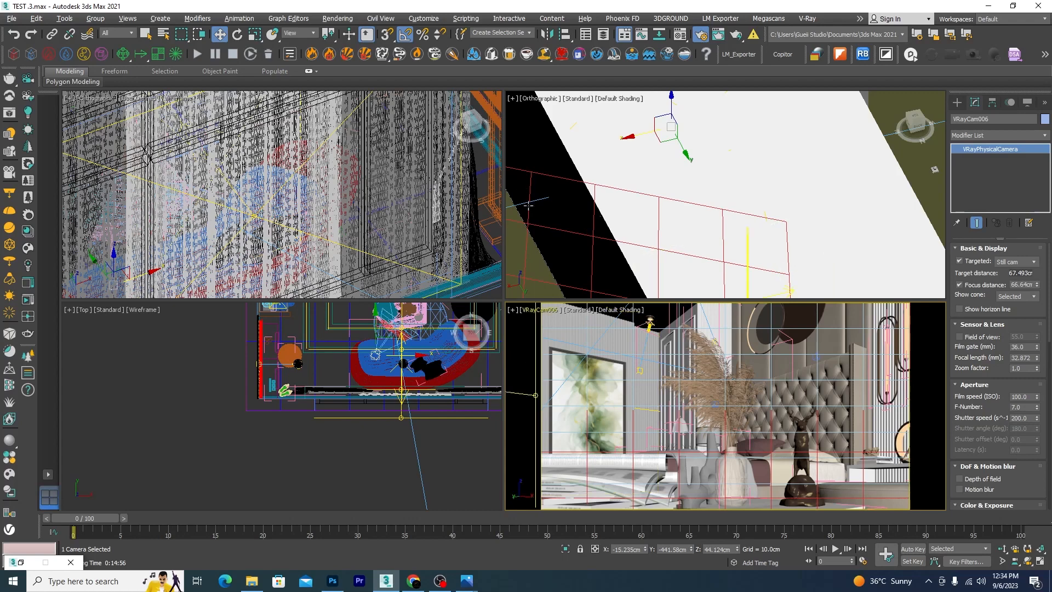
click(511, 406)
key(c)
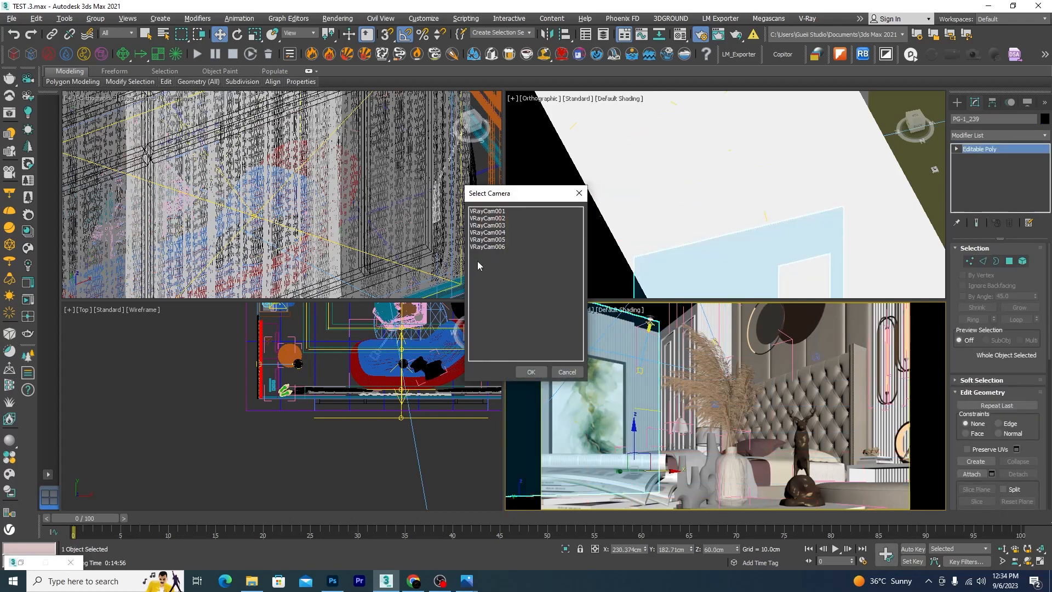
click(505, 247)
click(529, 372)
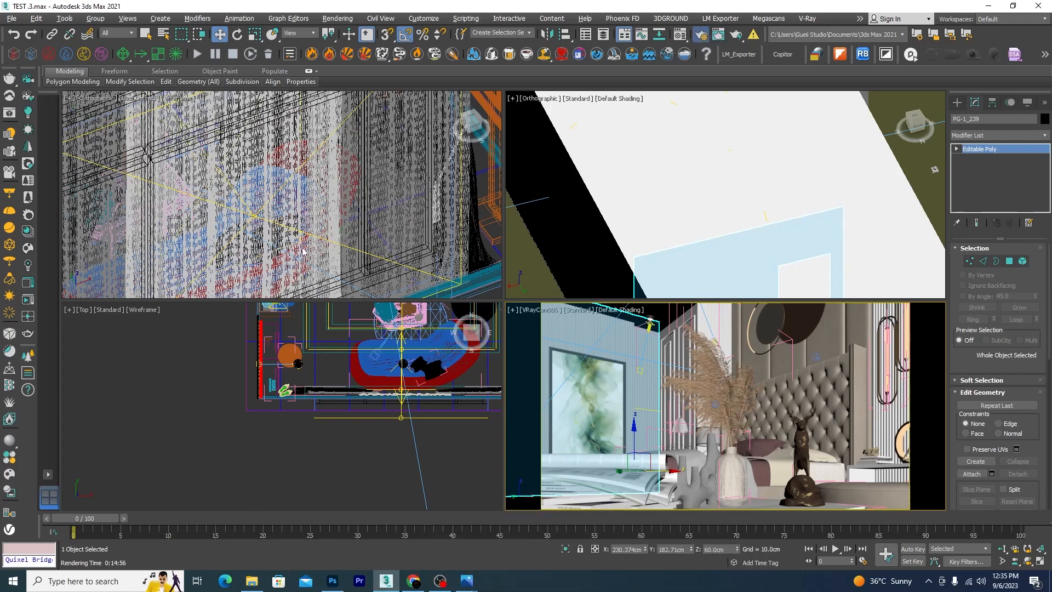
Step: Open the render elements in Render Setup and browse the available V-Ray elements to the end of the list
key(F10)
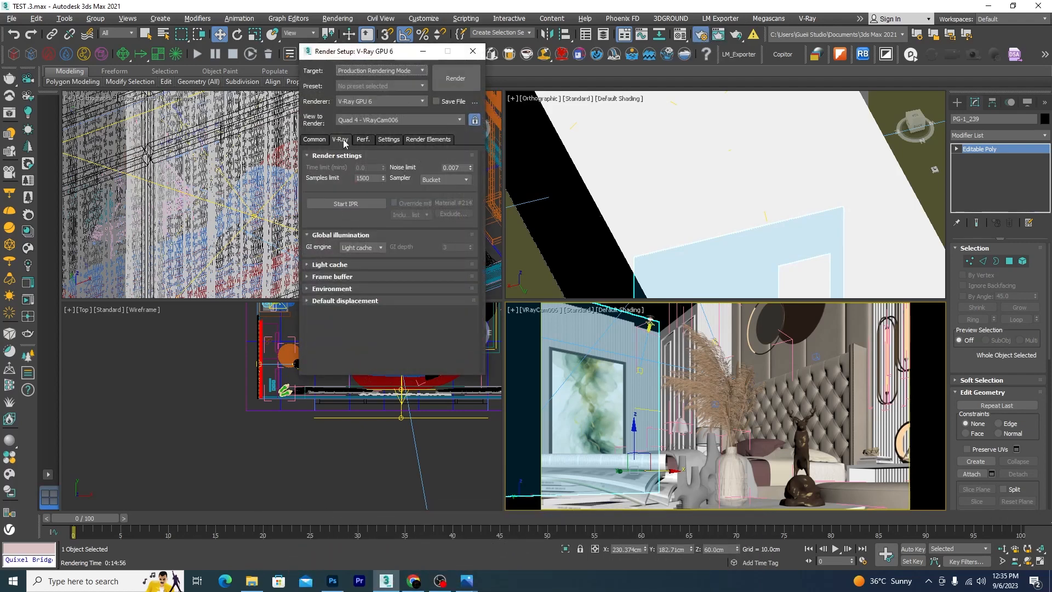
click(422, 139)
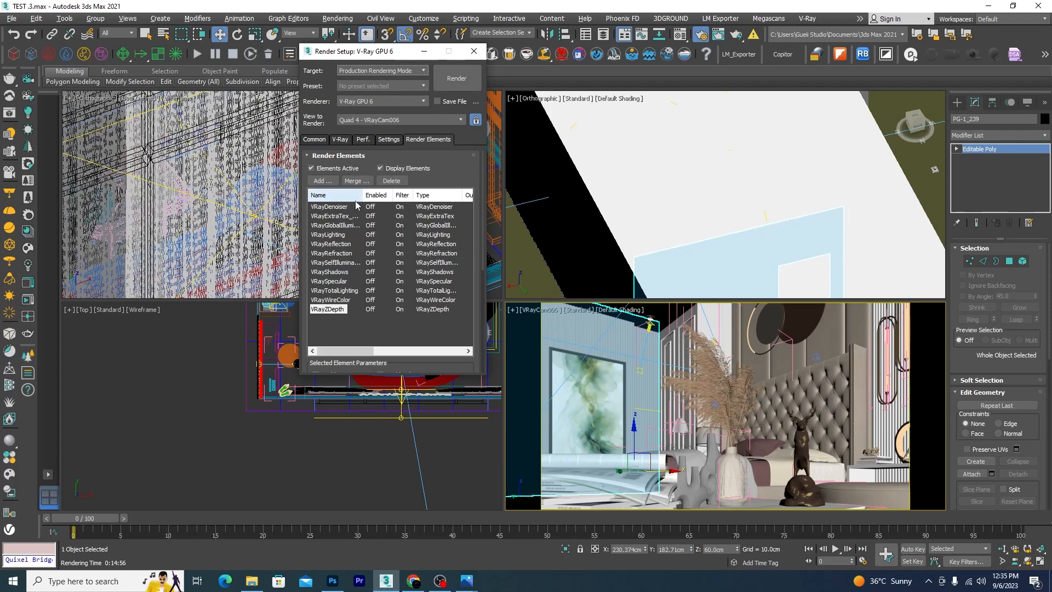
click(316, 181)
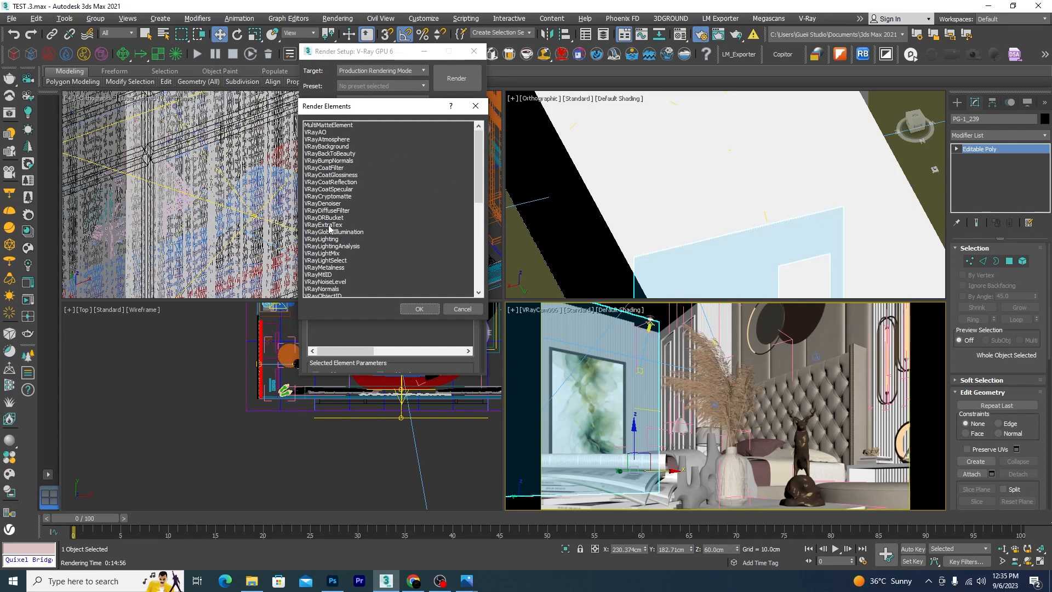
drag(479, 152, 478, 223)
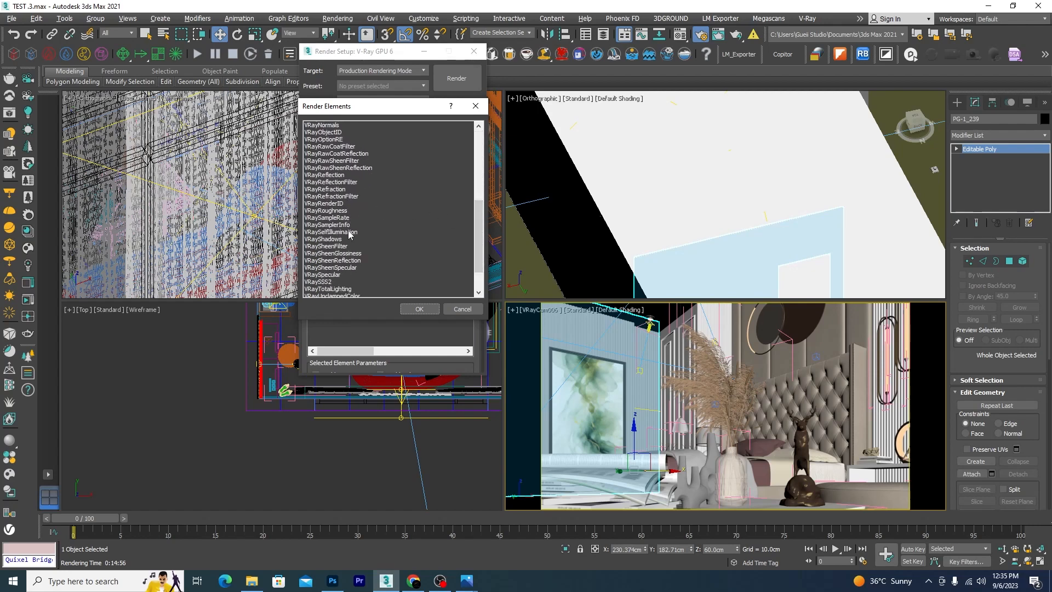
drag(479, 227, 479, 241)
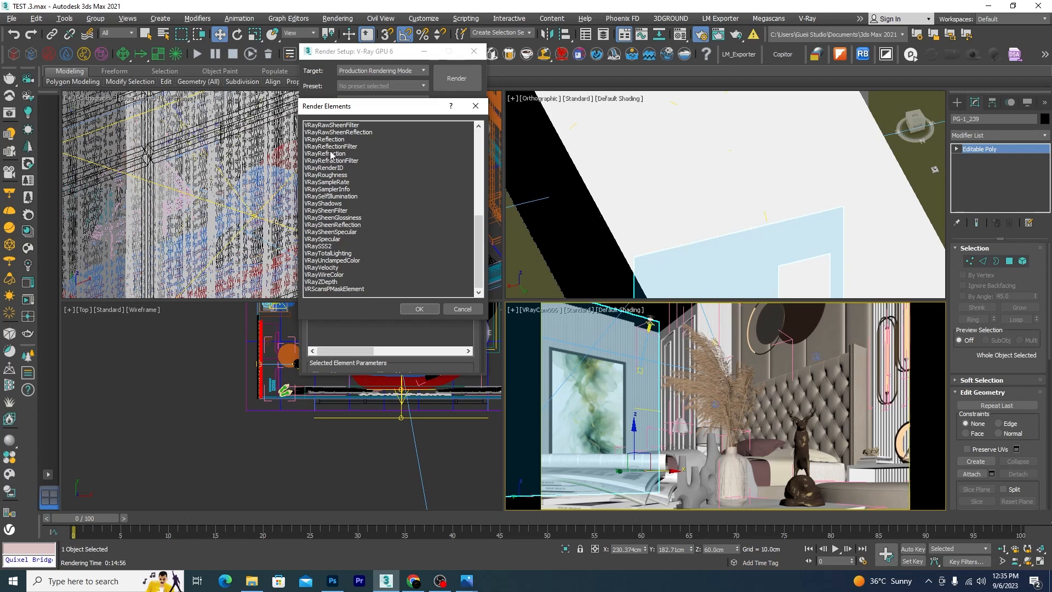
click(419, 308)
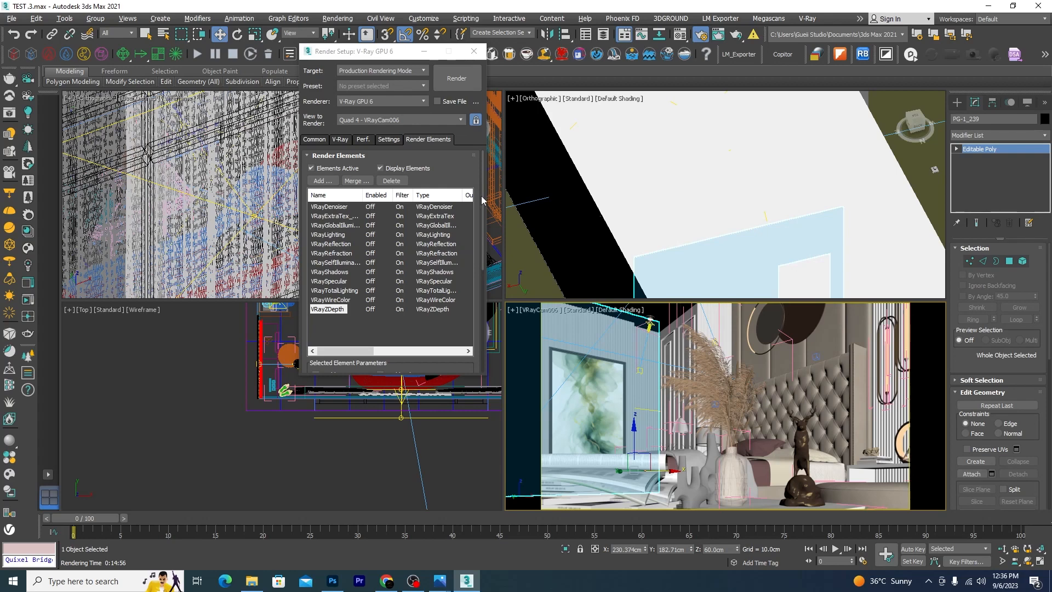
Step: Set the VRayZDepth render element's Zdepth max to 500 cm after trying 5, 25, 250 and 300
drag(481, 199, 481, 242)
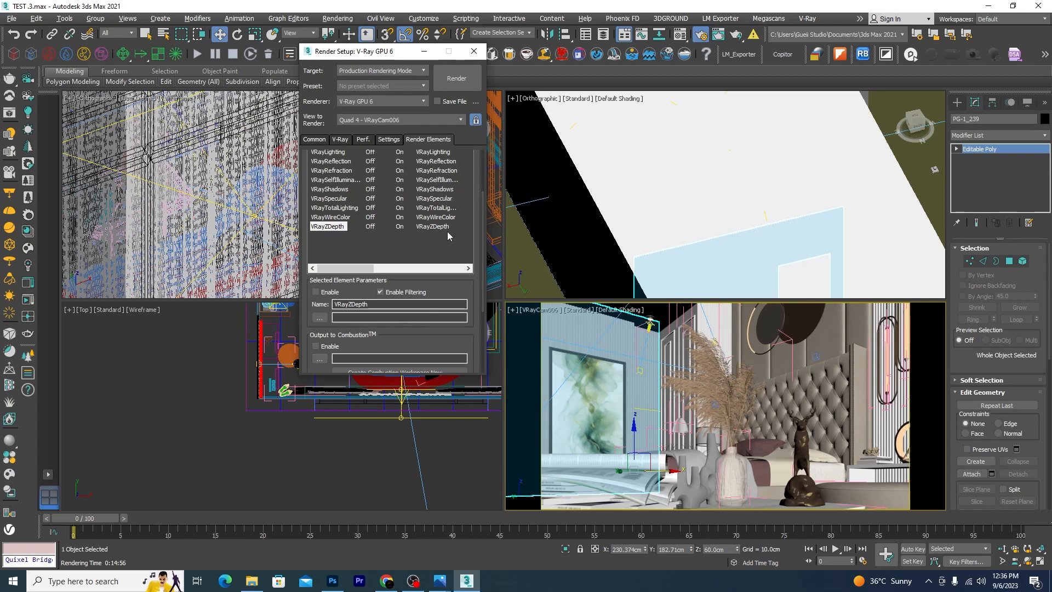
drag(484, 250, 484, 256)
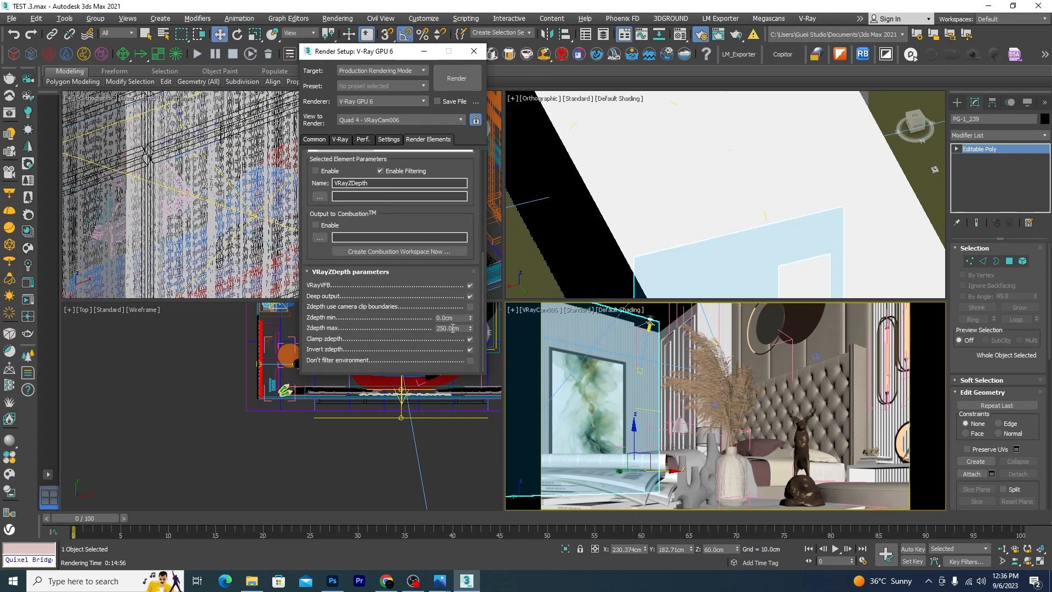
double_click(458, 328)
text(5)
key(Return)
text(25)
key(Return)
text(250)
key(Return)
text(300)
key(Return)
text(500)
key(Return)
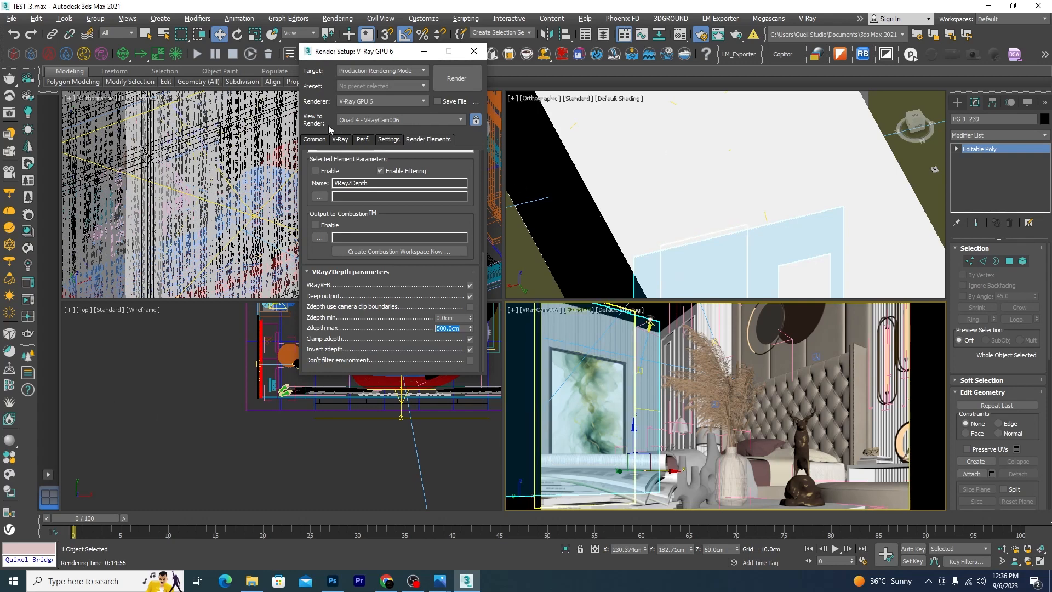
Step: Set the V-Ray samples limit to 200 and the noise limit to 0.01 for a test render
click(339, 139)
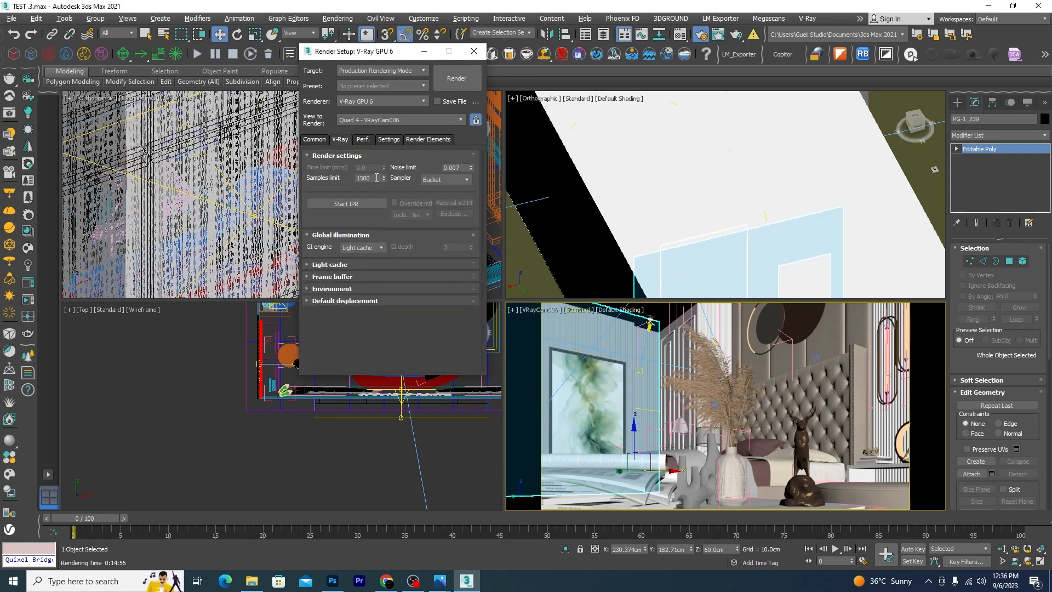
double_click(368, 178)
text(200)
key(Return)
double_click(462, 167)
text(0.01)
key(Return)
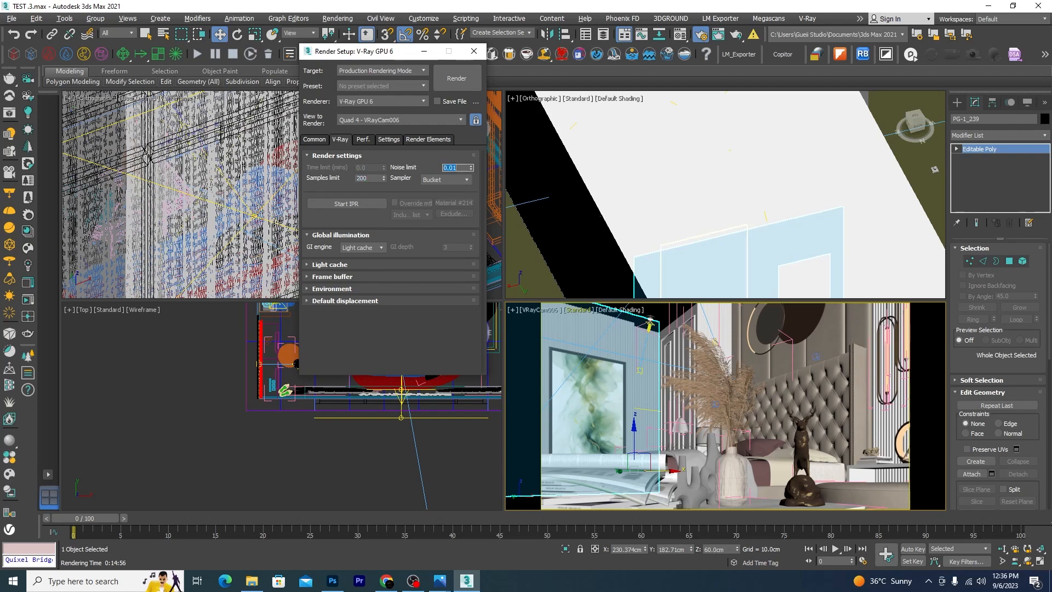
Step: Recheck the VRayZDepth parameters and render the VRayCam006 view
click(543, 419)
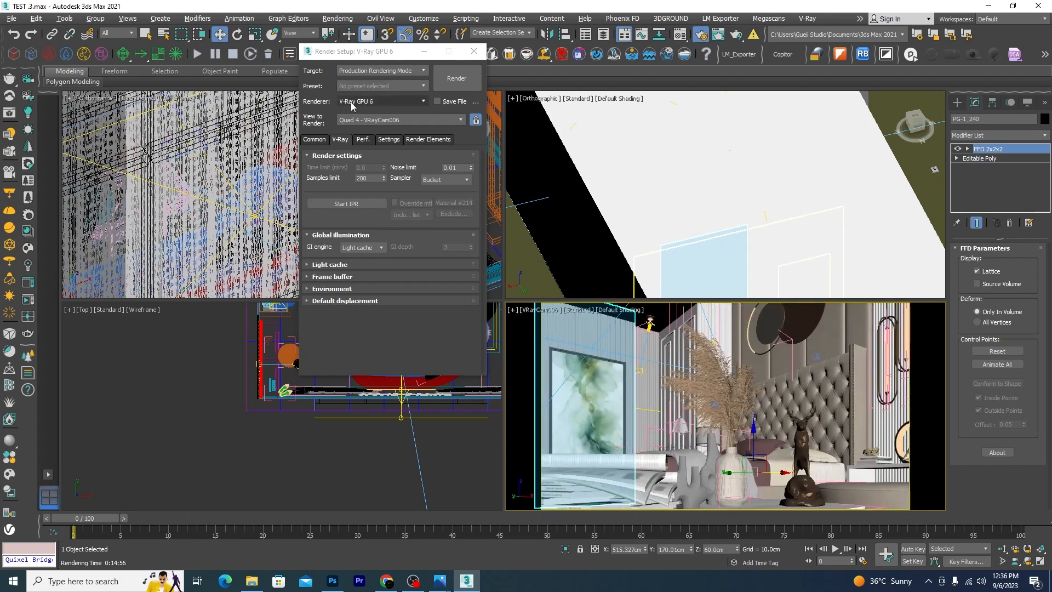
click(432, 139)
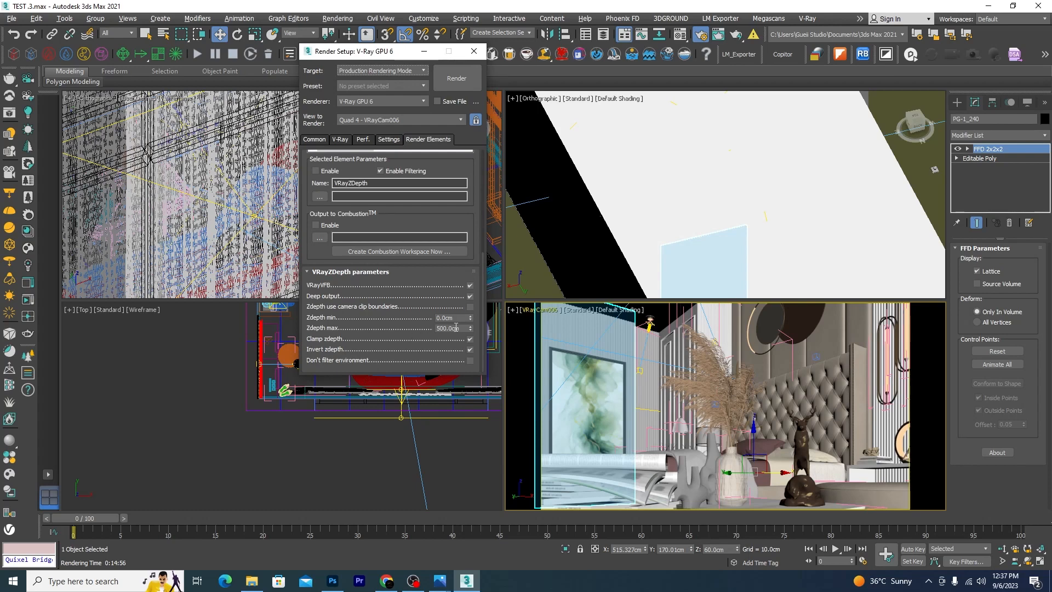
click(456, 79)
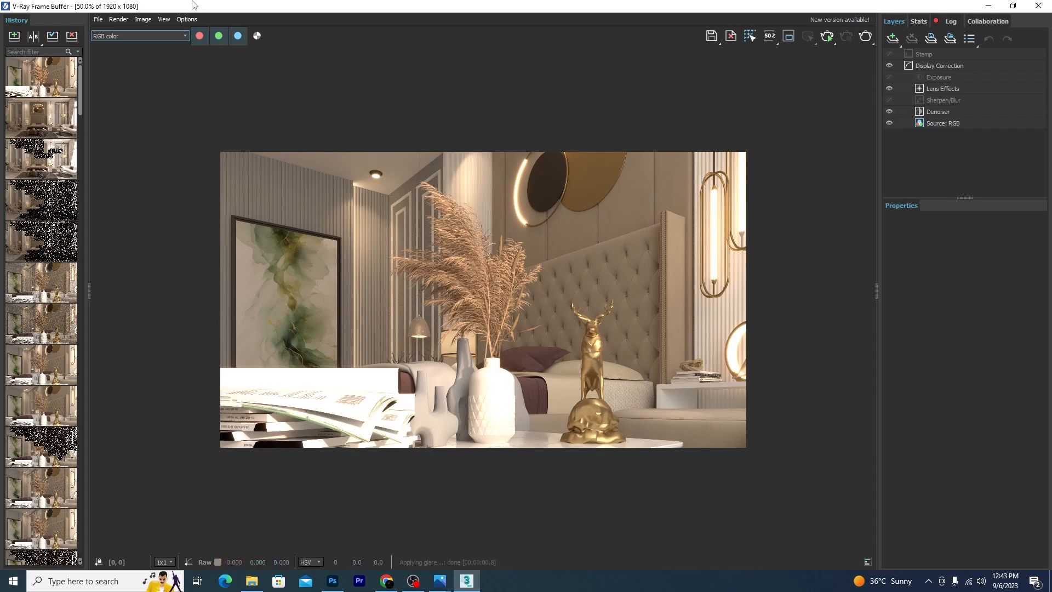
Step: View the VRayExtraTex, VRayGlobalIllumination and VRayZDepth channels of the render, and minimize the frame buffer
click(164, 36)
click(119, 76)
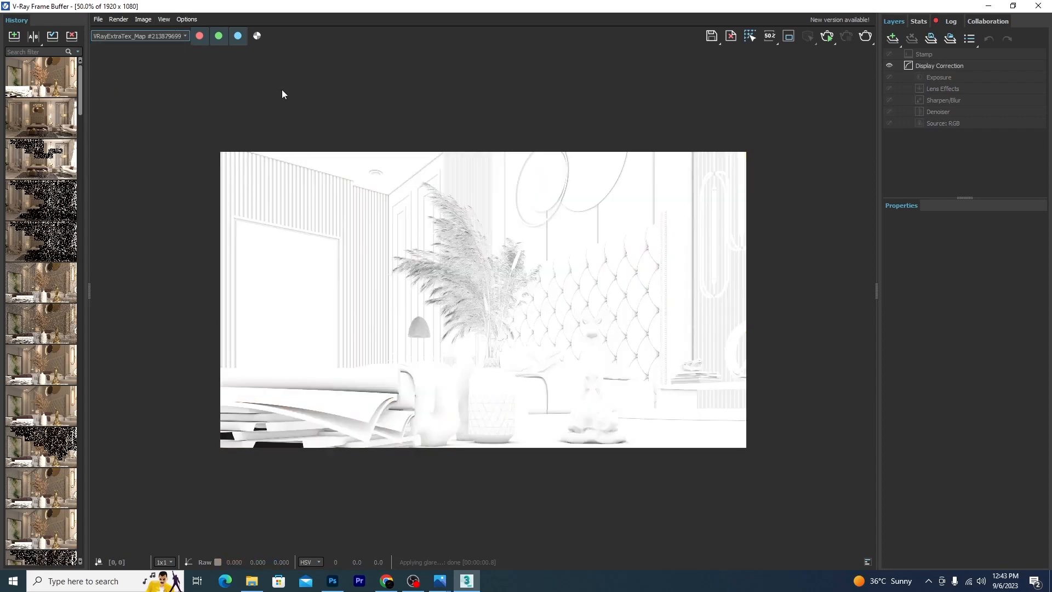
click(162, 36)
click(121, 86)
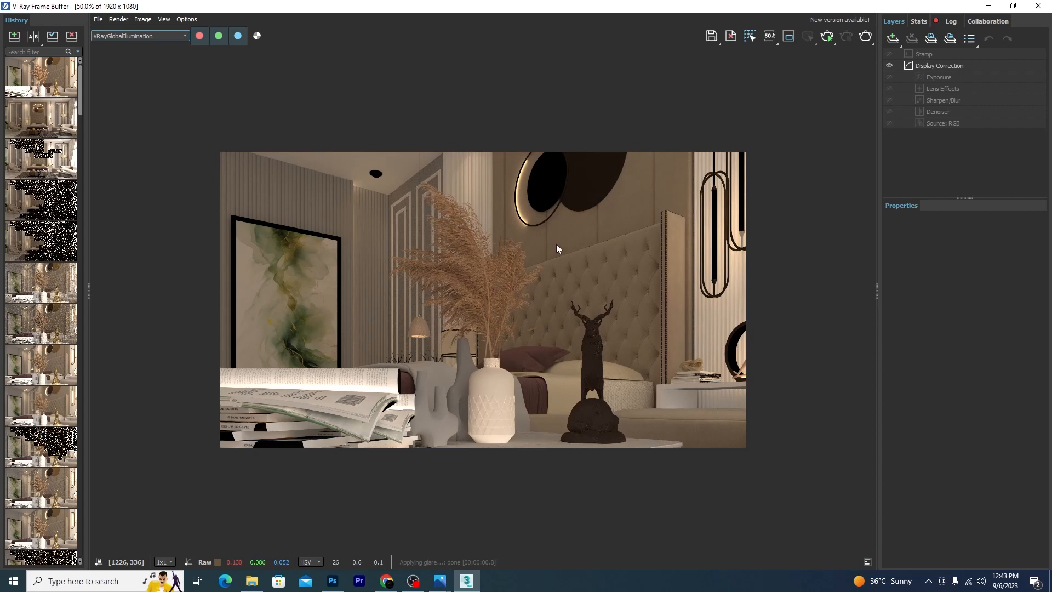
click(151, 37)
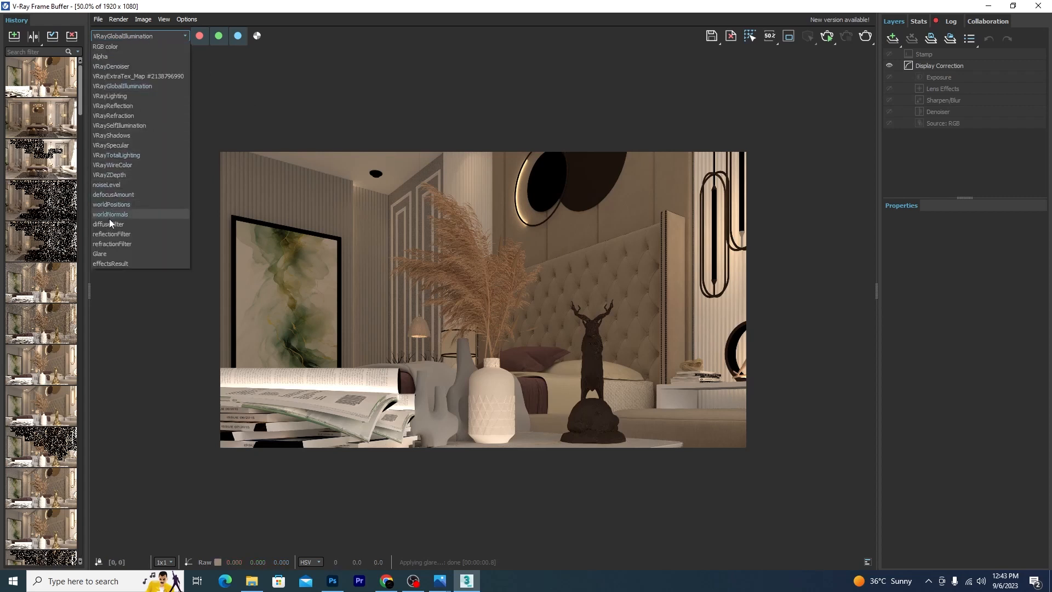
click(108, 175)
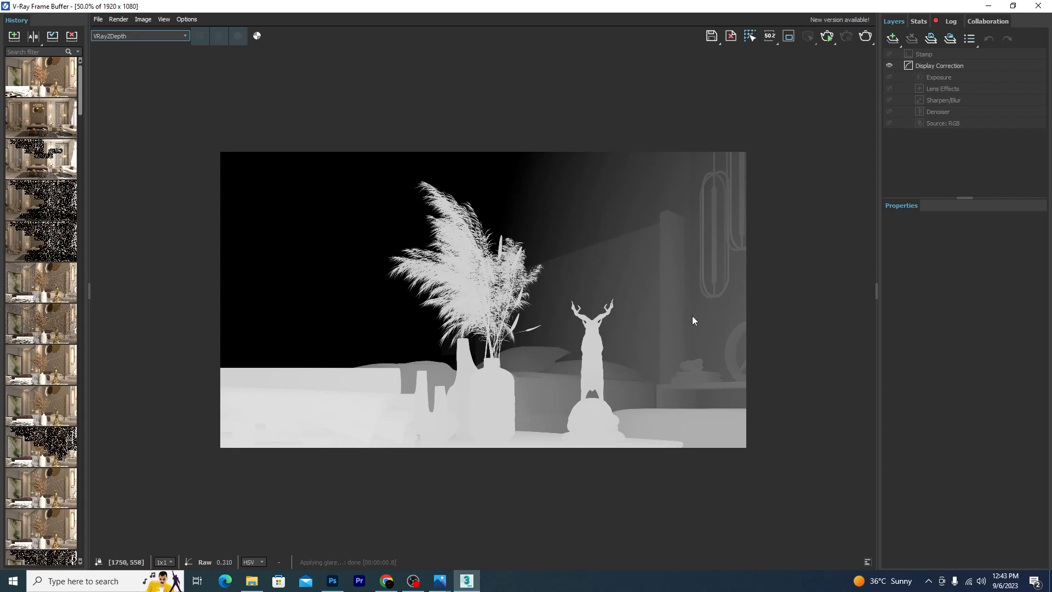
click(989, 5)
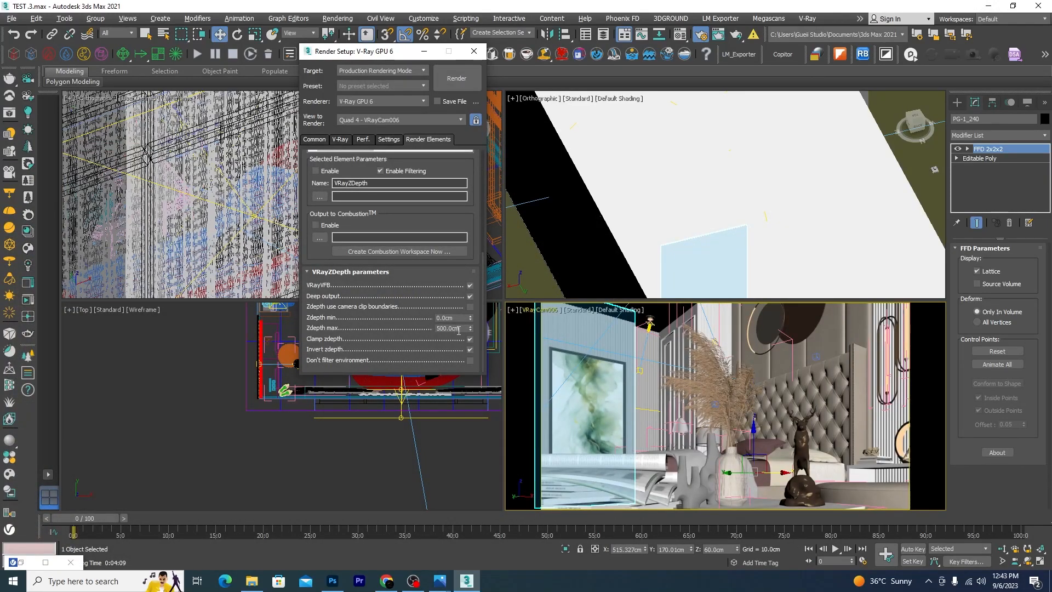
Step: Set the VRayZDepth element's Zdepth max to 250 cm and render the camera view again
drag(461, 328, 401, 328)
text(300)
key(Return)
text(250)
key(Return)
click(462, 82)
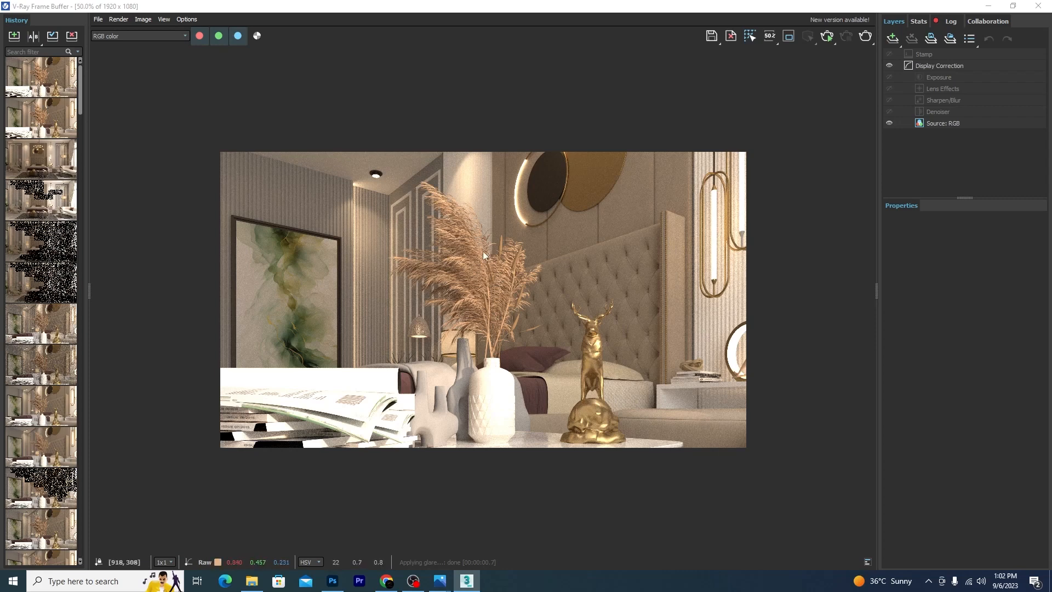
Step: Examine the VRayZDepth channel of the new render and minimize the frame buffer
click(174, 35)
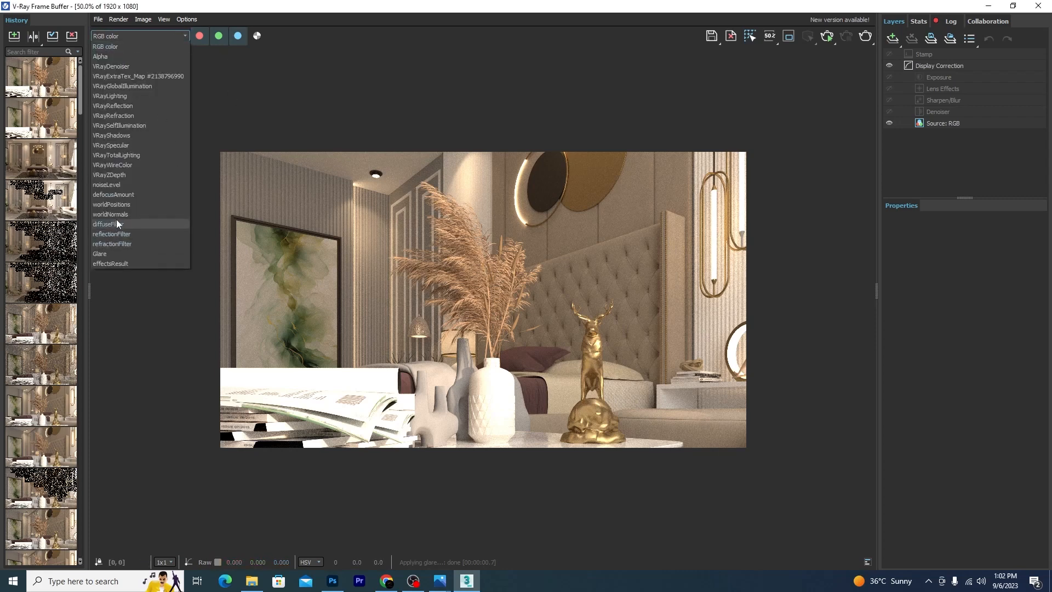
click(113, 175)
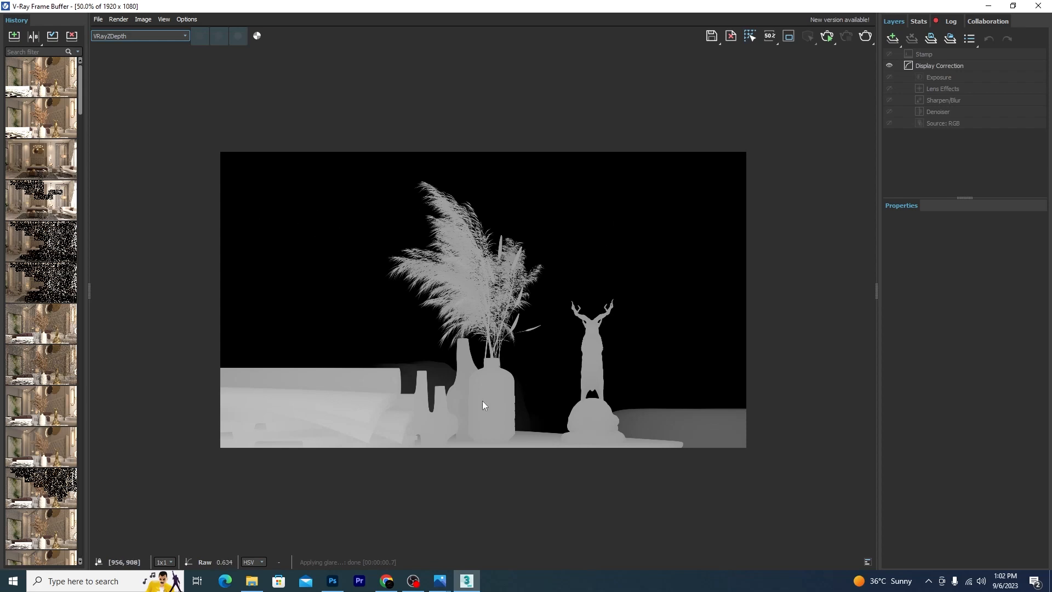
click(987, 6)
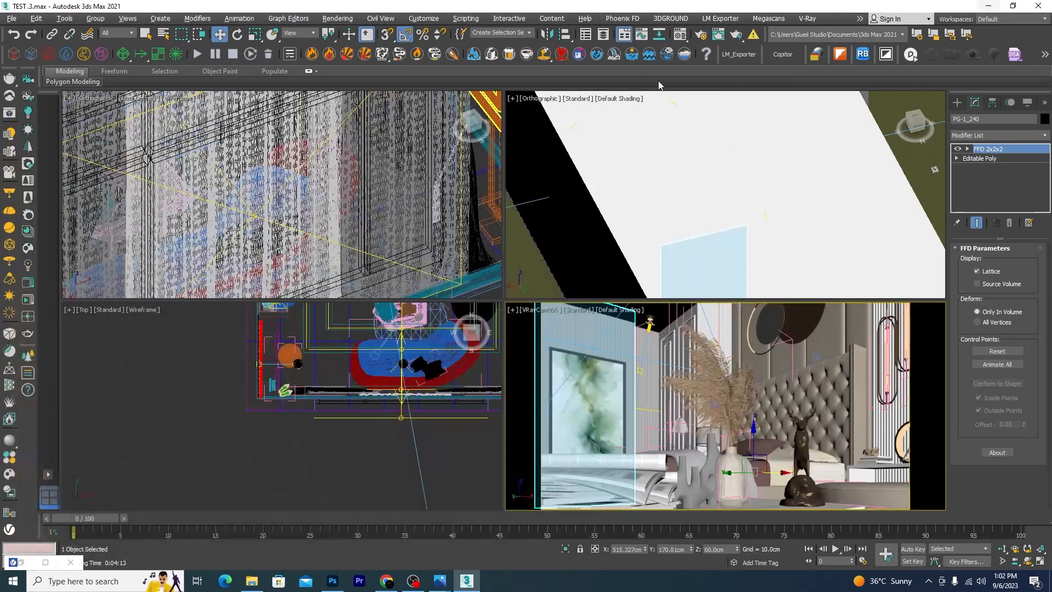
Step: Reopen Render Setup to review the VRayZDepth element's parameters and the V-Ray render settings
click(701, 35)
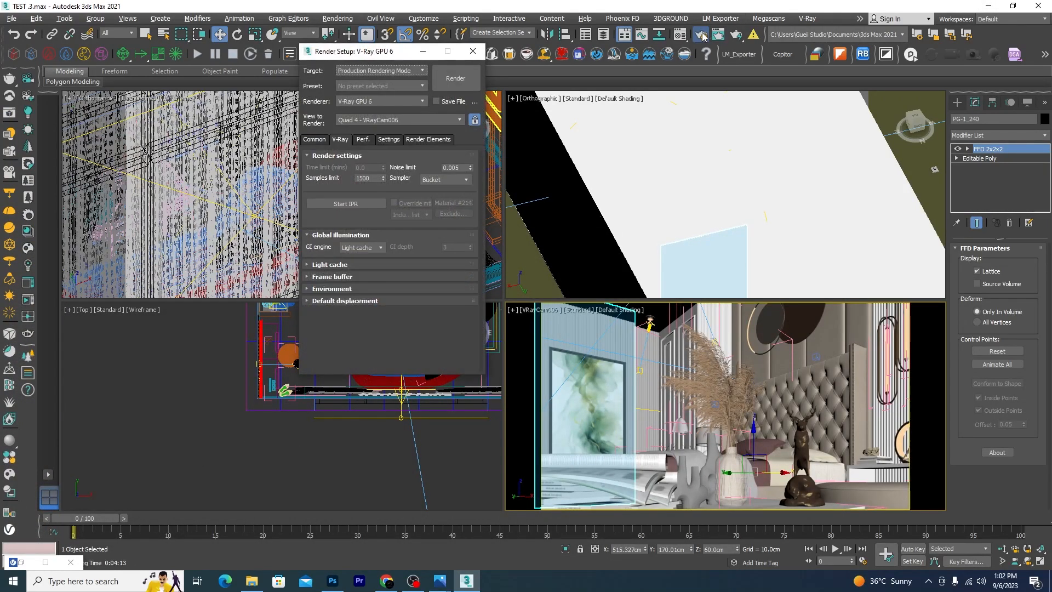
click(422, 139)
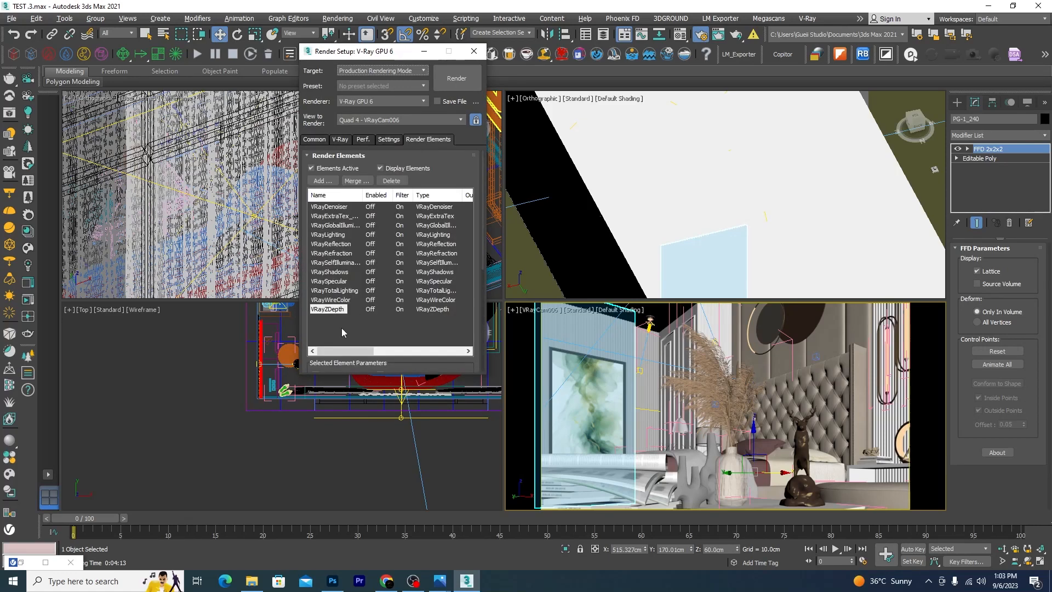
drag(482, 247, 476, 343)
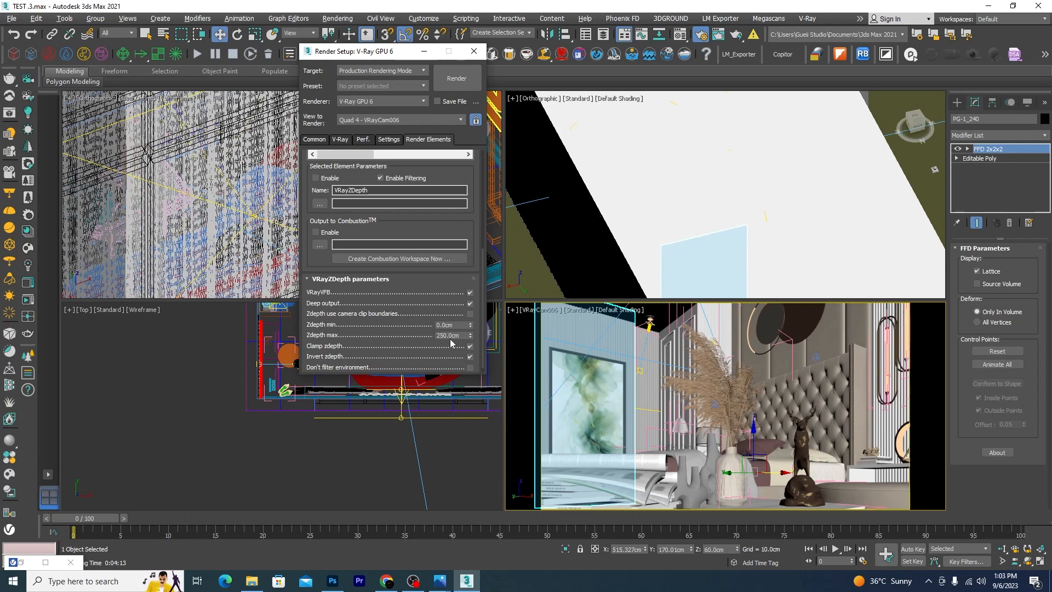
click(340, 139)
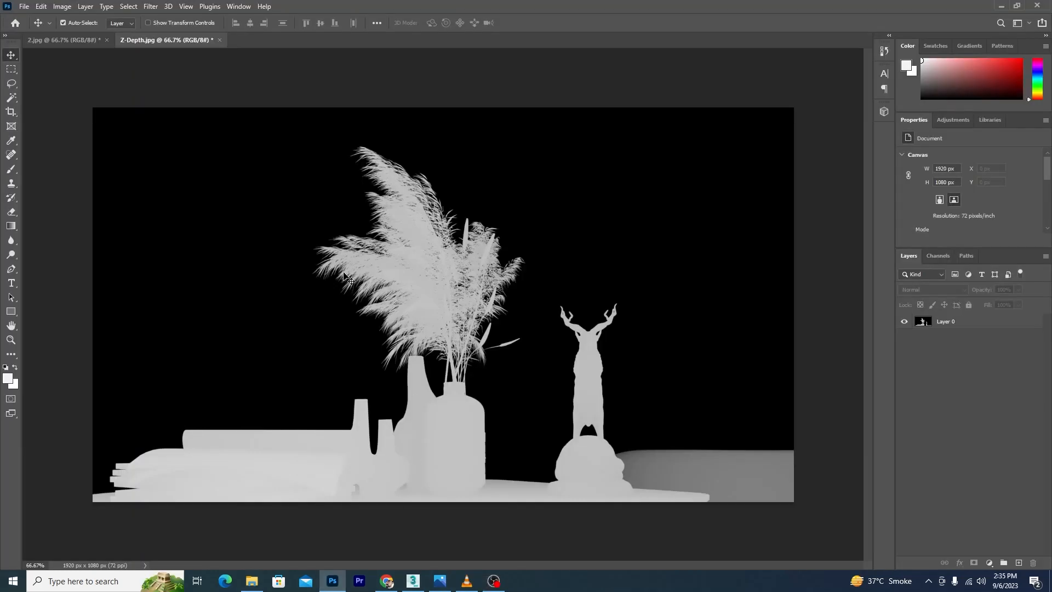
Step: View the 2.jpg render and the reference image depth of feild.png in the photo viewer, and return to Photoshop
click(63, 40)
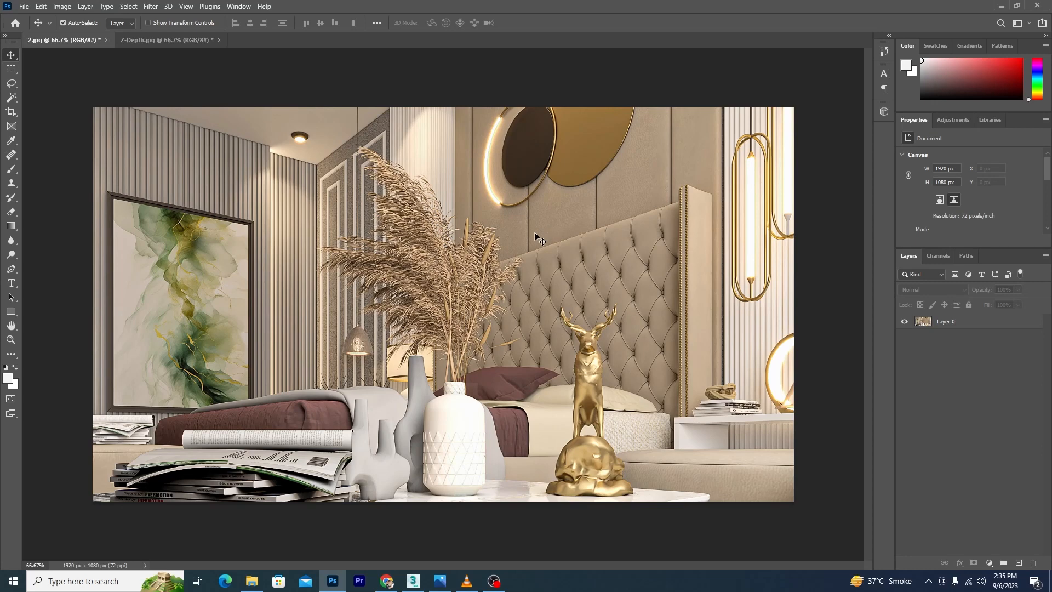
click(440, 581)
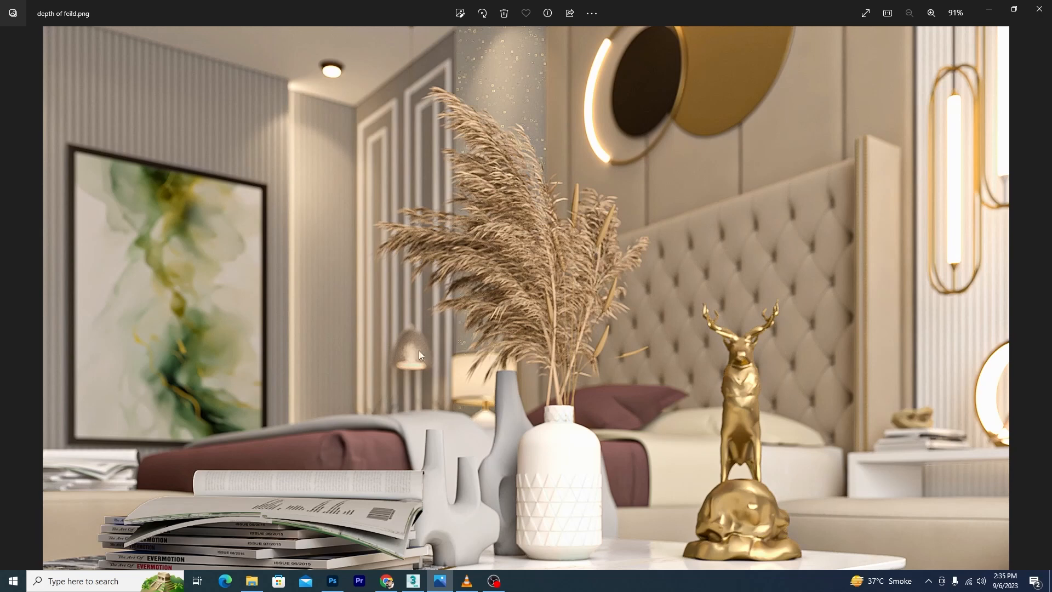
click(332, 580)
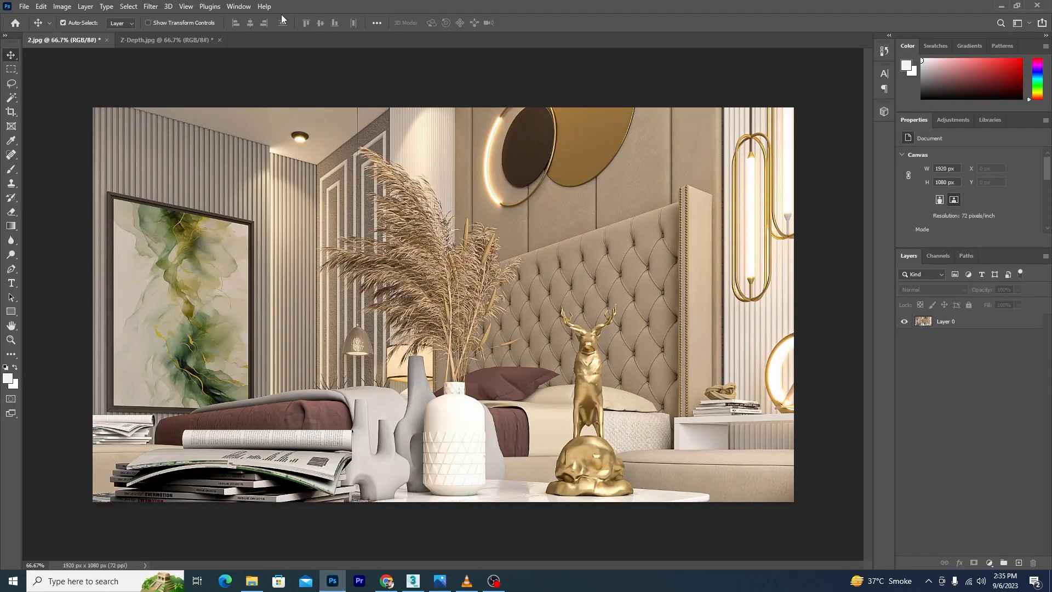
Step: Select the entire Z-Depth.jpg image and copy it
click(181, 41)
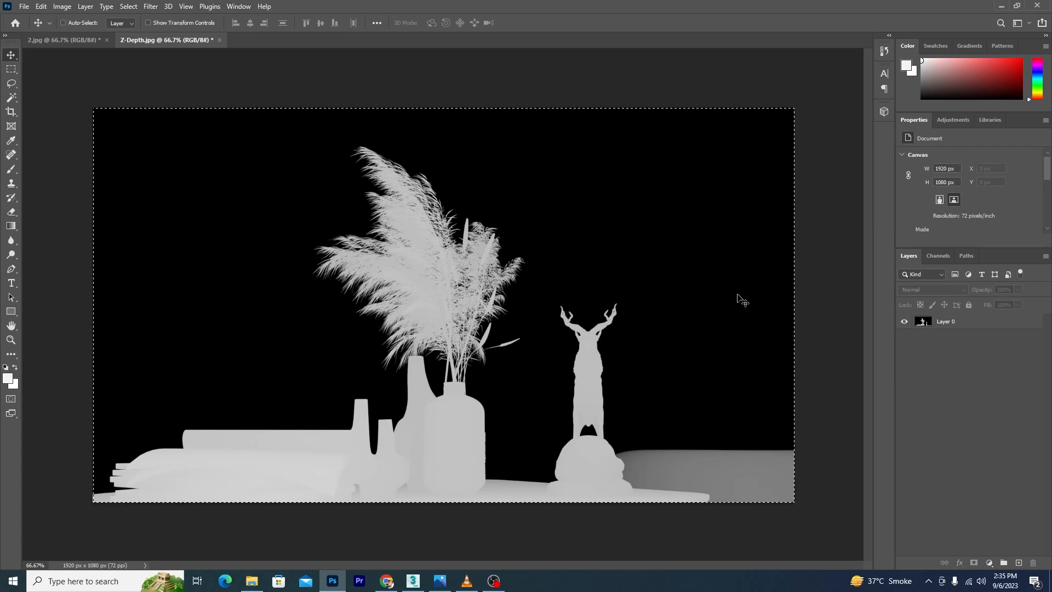
key(ctrl+a)
key(ctrl+c)
Step: Duplicate Layer 0 in 2.jpg and add a Reveal All layer mask to the duplicate
click(64, 40)
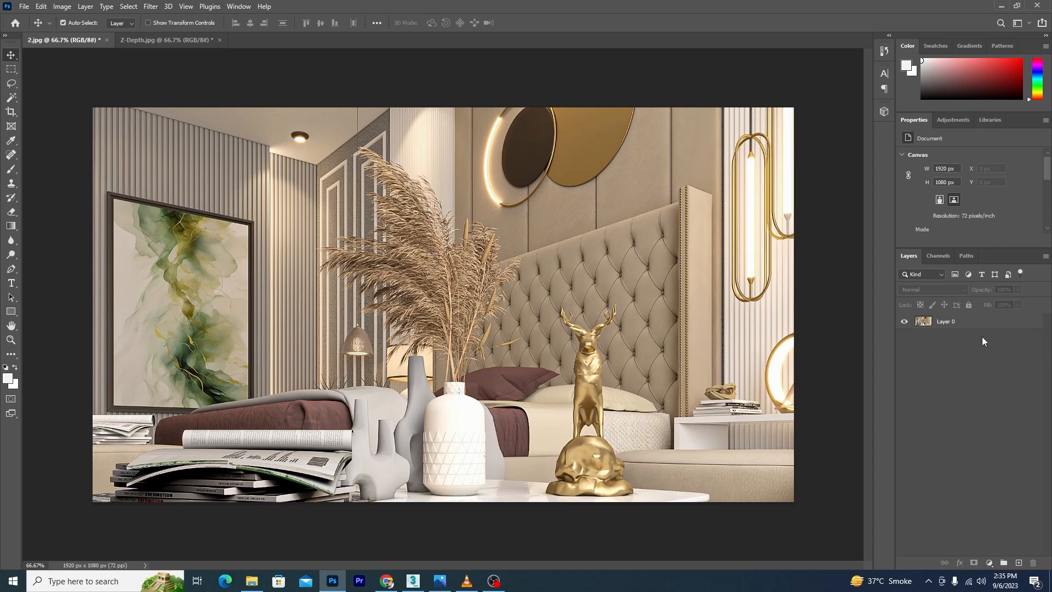
click(949, 321)
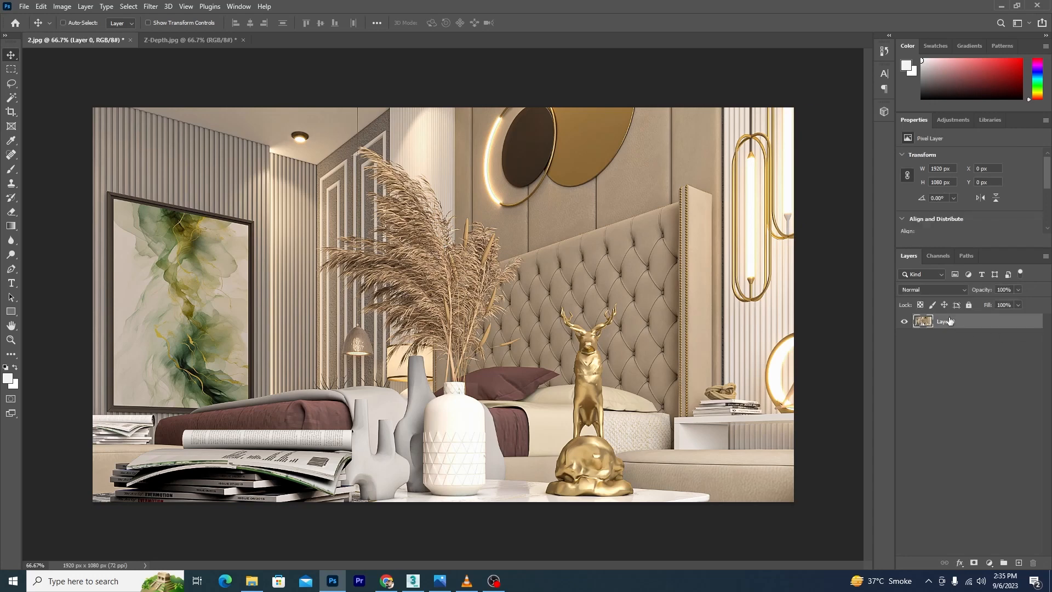
key(ctrl+j)
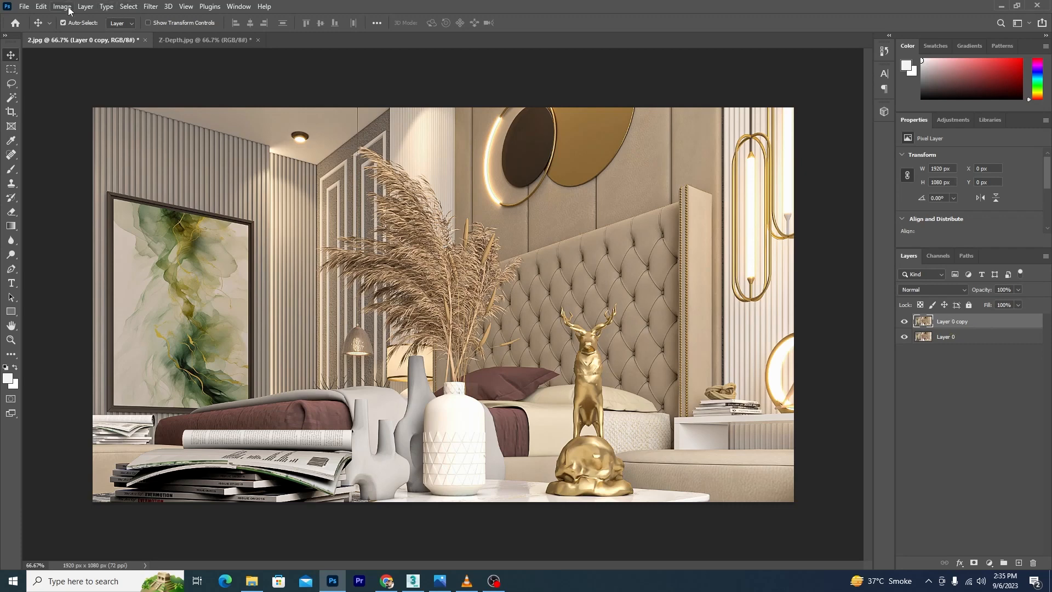
click(87, 7)
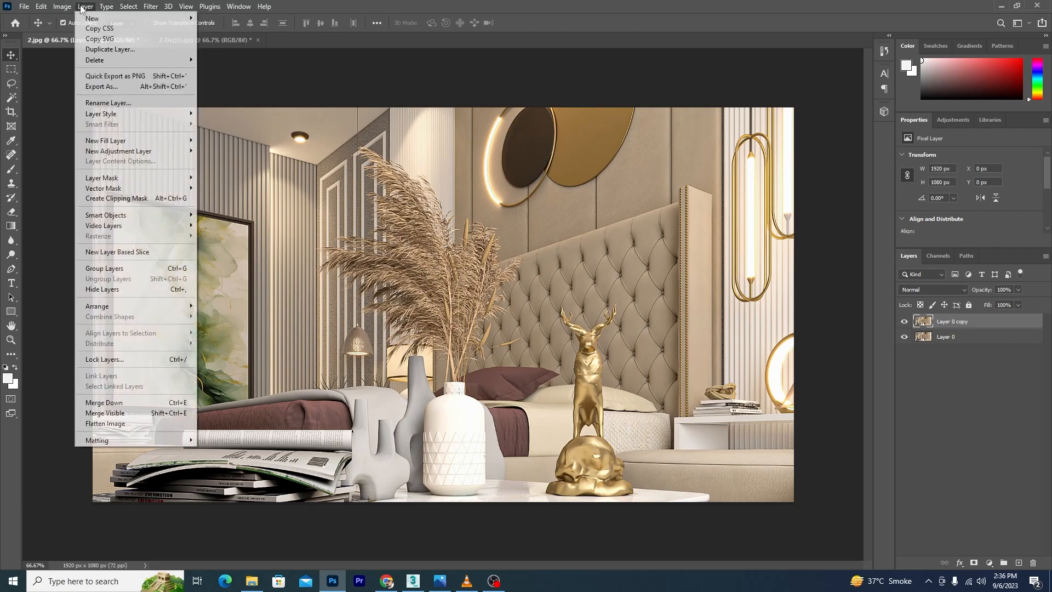
mouse_move(106, 179)
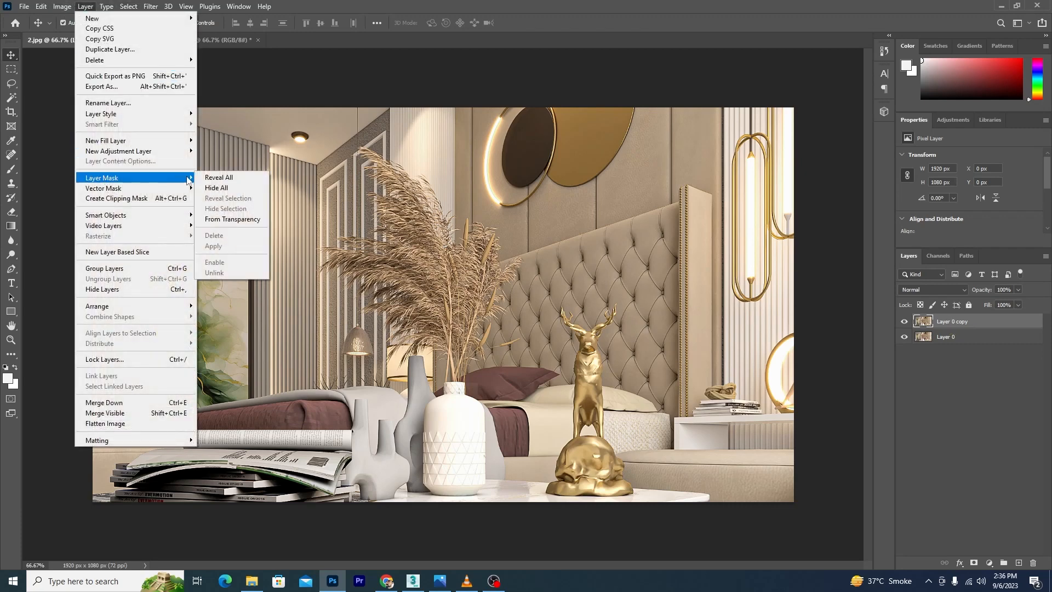
click(216, 178)
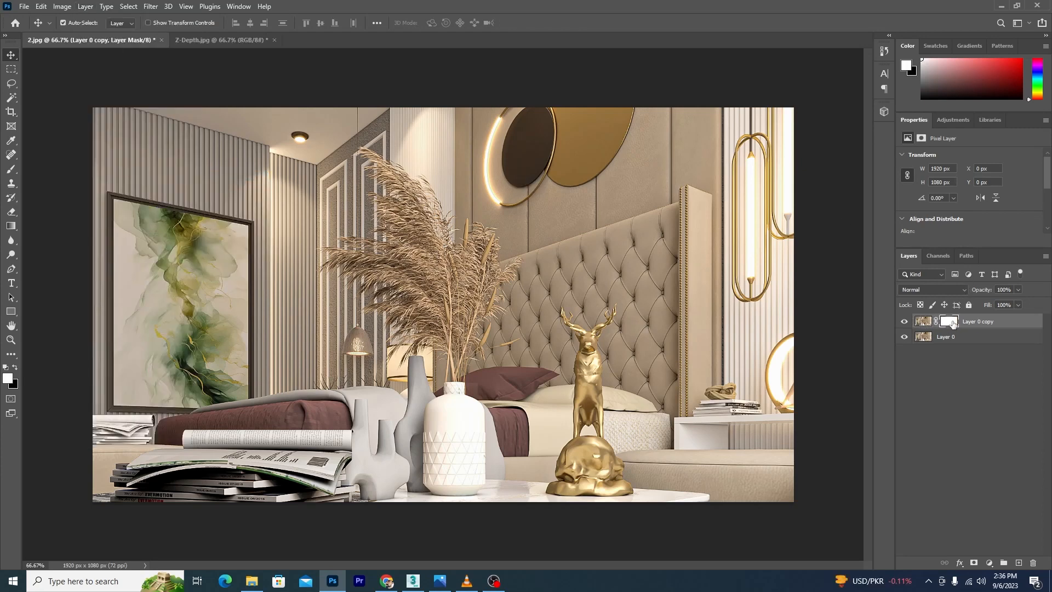
Step: Paste the copied Z-Depth image into the Layer 0 copy Mask channel, and deselect it and the layer
click(939, 256)
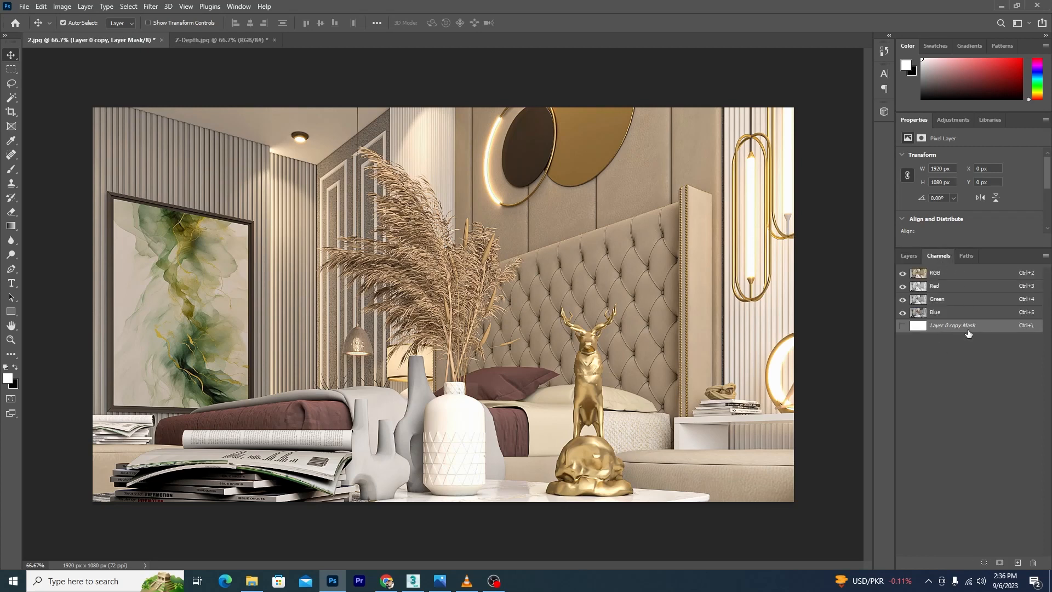
click(902, 326)
key(x)
key(ctrl+v)
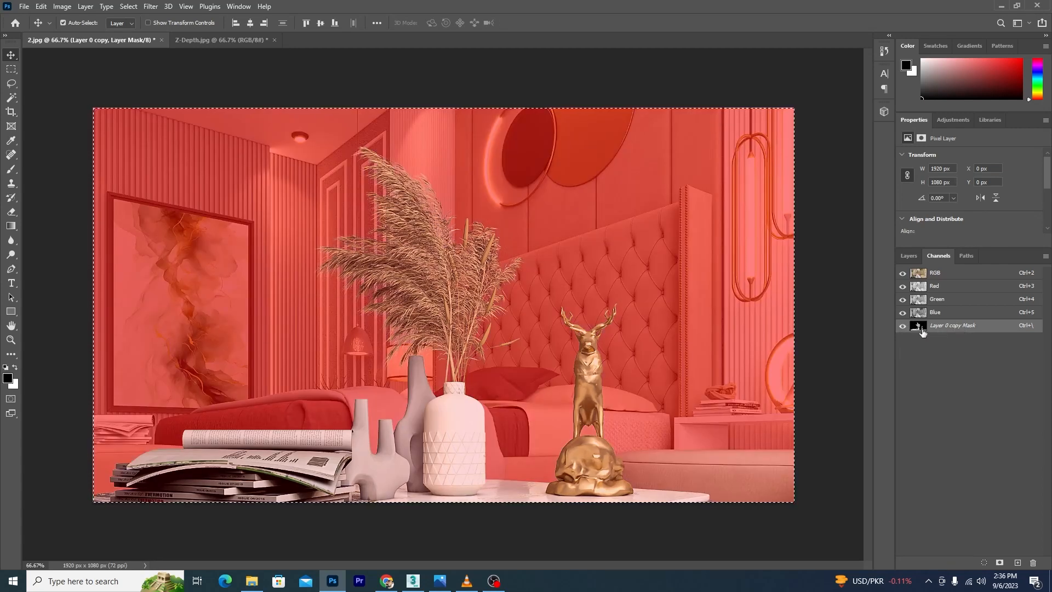
click(907, 256)
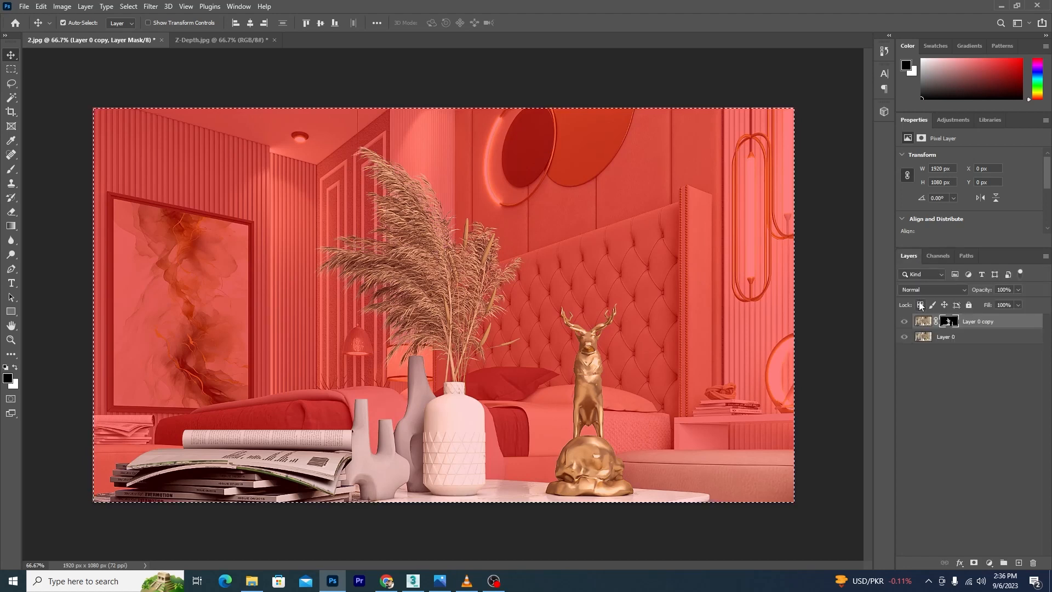
key(ctrl+d)
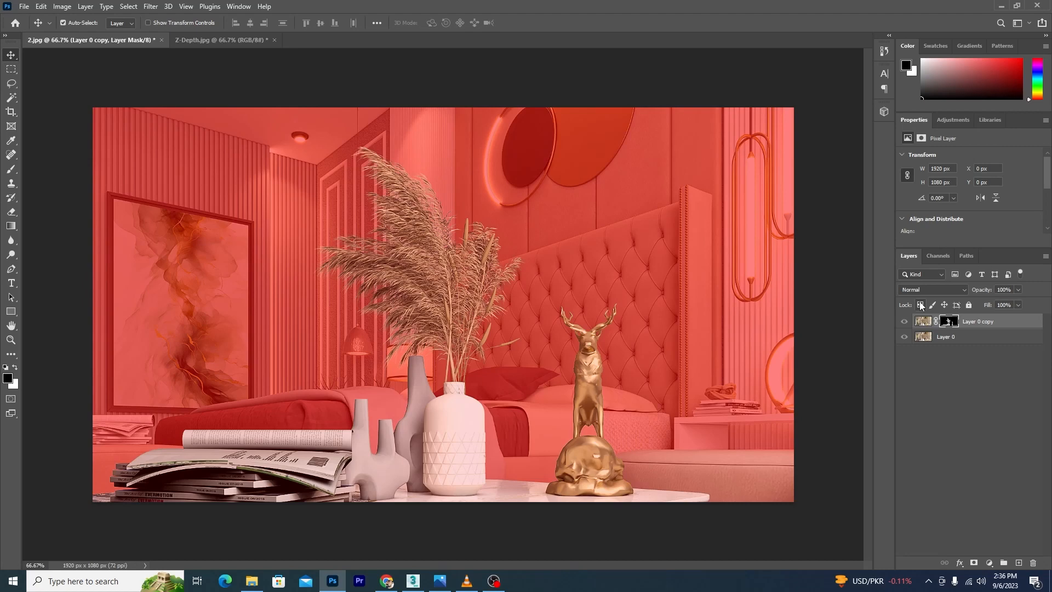
click(960, 364)
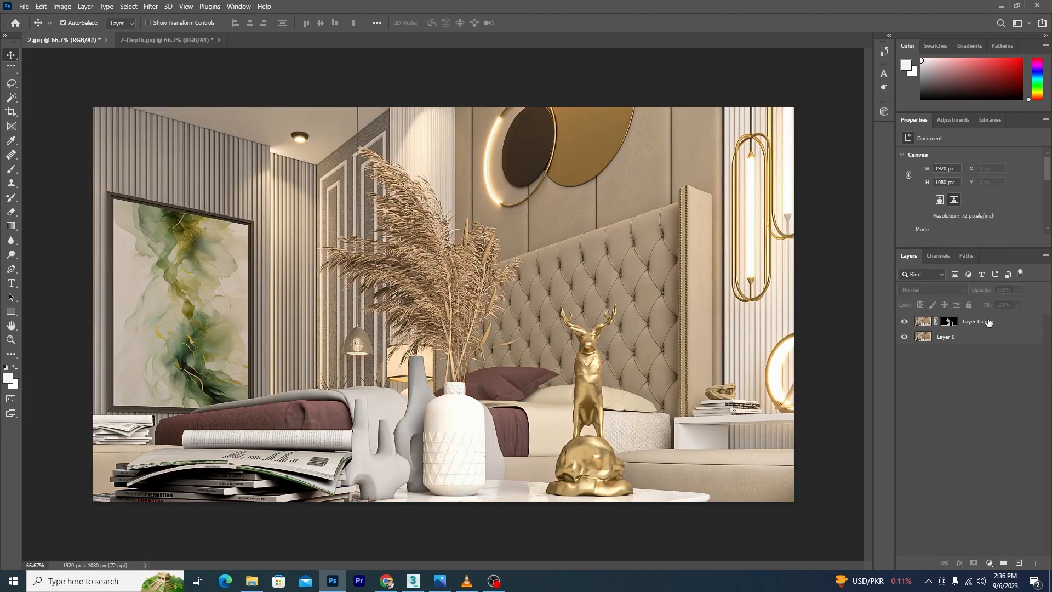
Step: Start a Lens Blur filter on the image content of Layer 0 copy, with Layer Mask as the depth map source
click(989, 322)
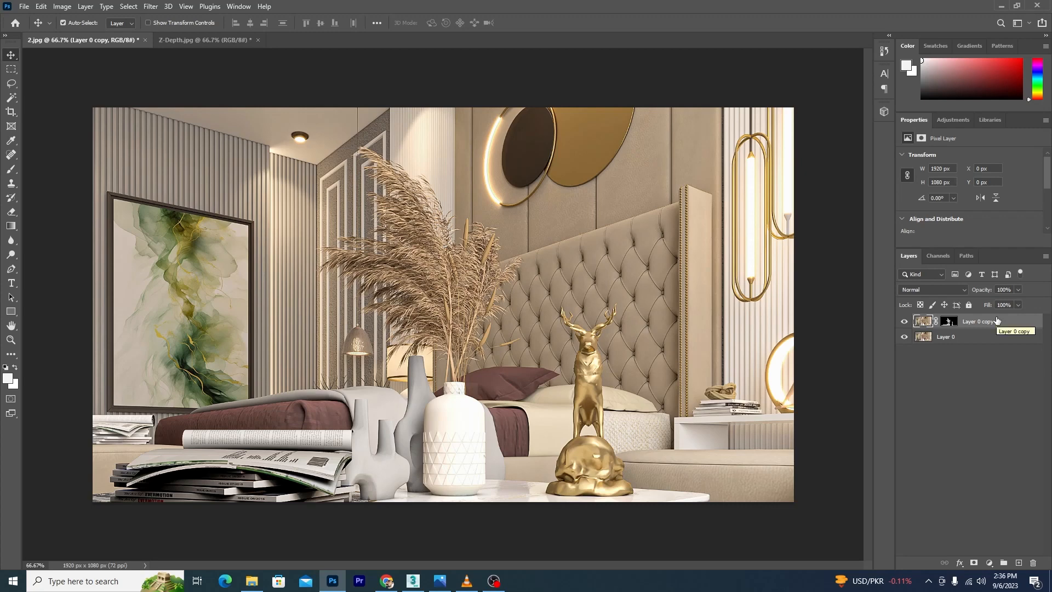
click(150, 7)
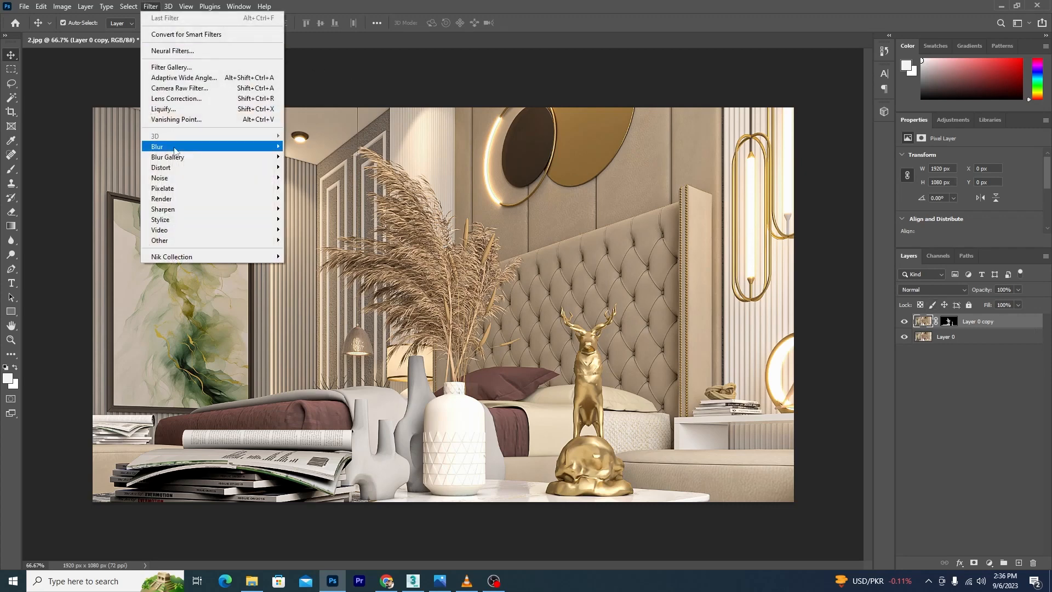
mouse_move(161, 150)
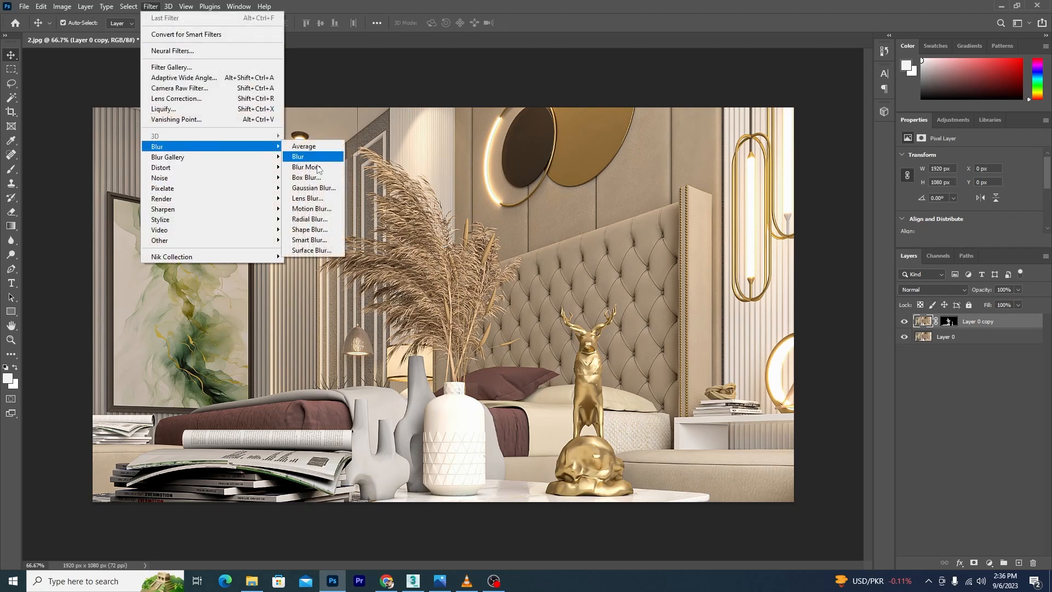
click(319, 198)
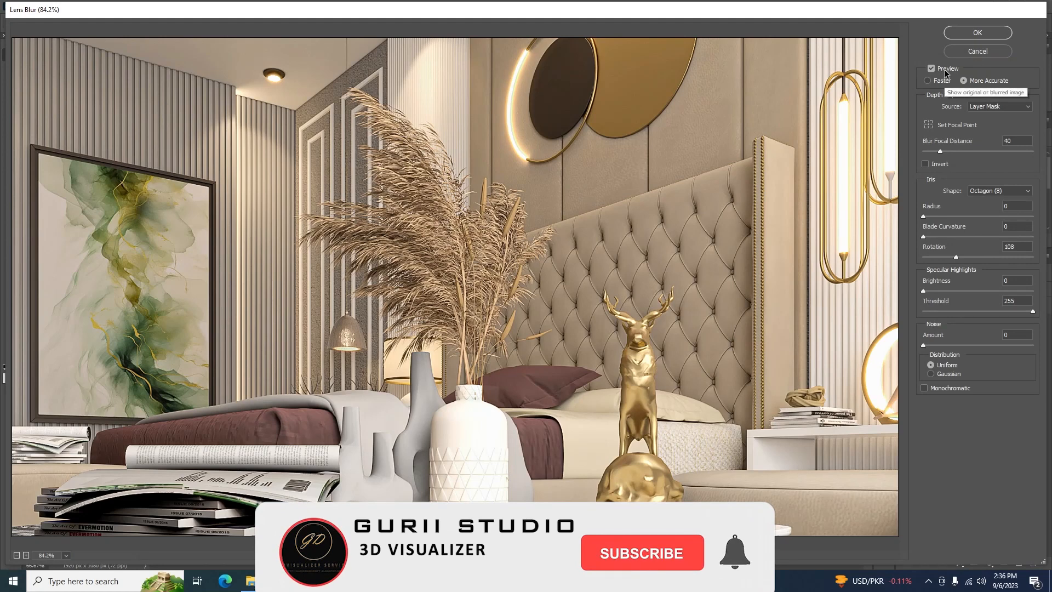
click(994, 106)
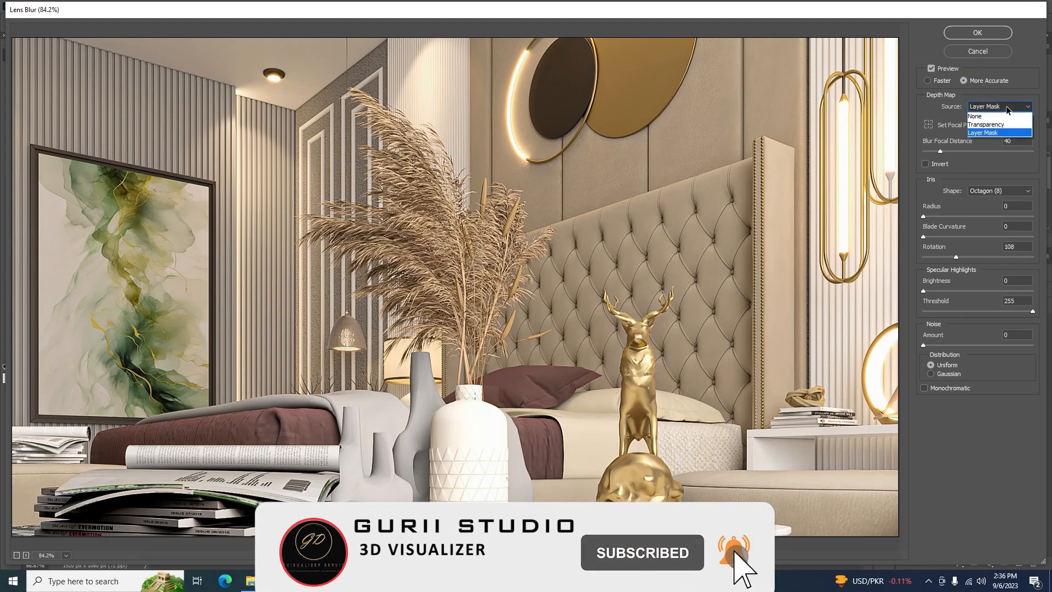
click(982, 115)
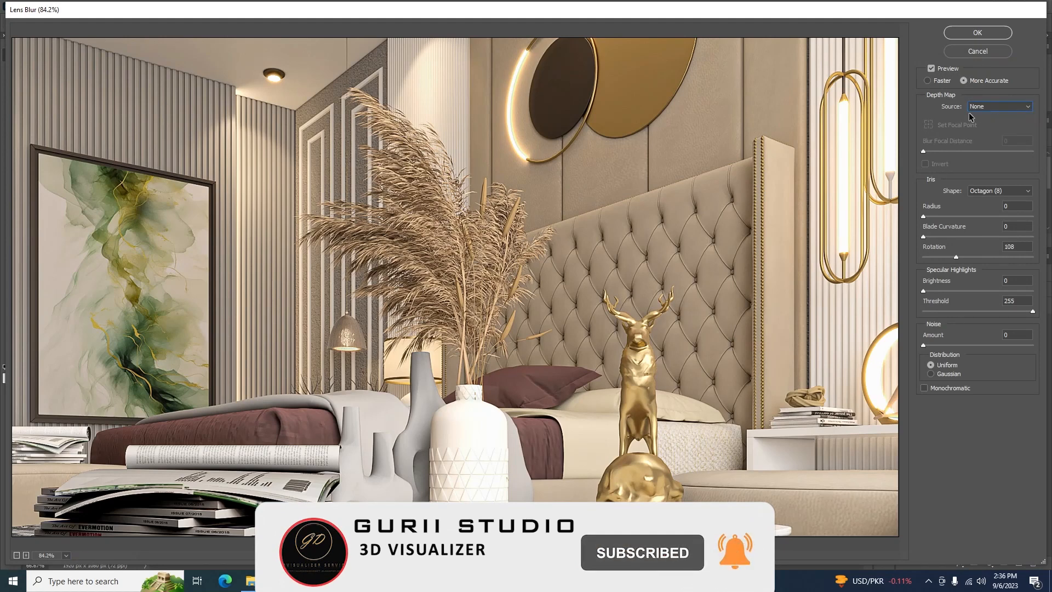
click(998, 106)
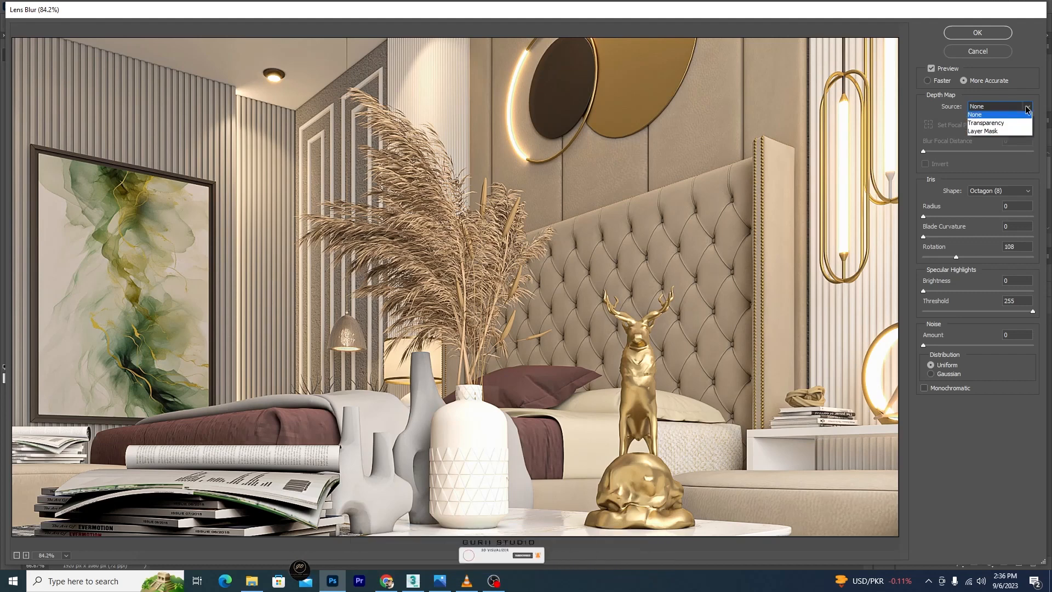
click(984, 133)
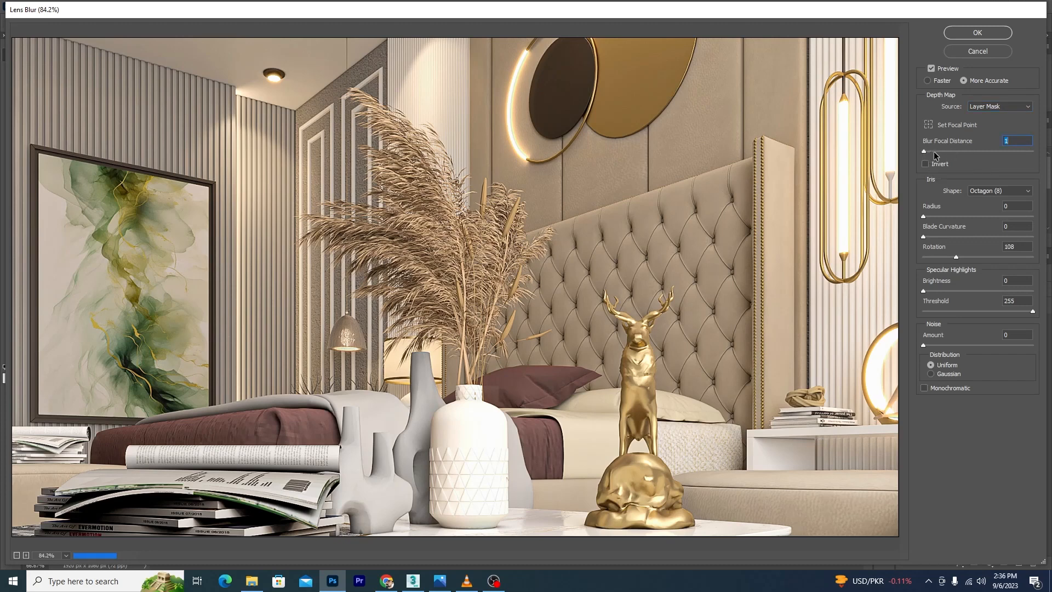
Step: Set the Lens Blur's blur focal distance to 52, the iris shape to Octagon (8) and the radius to 10
drag(923, 151, 944, 152)
click(1011, 192)
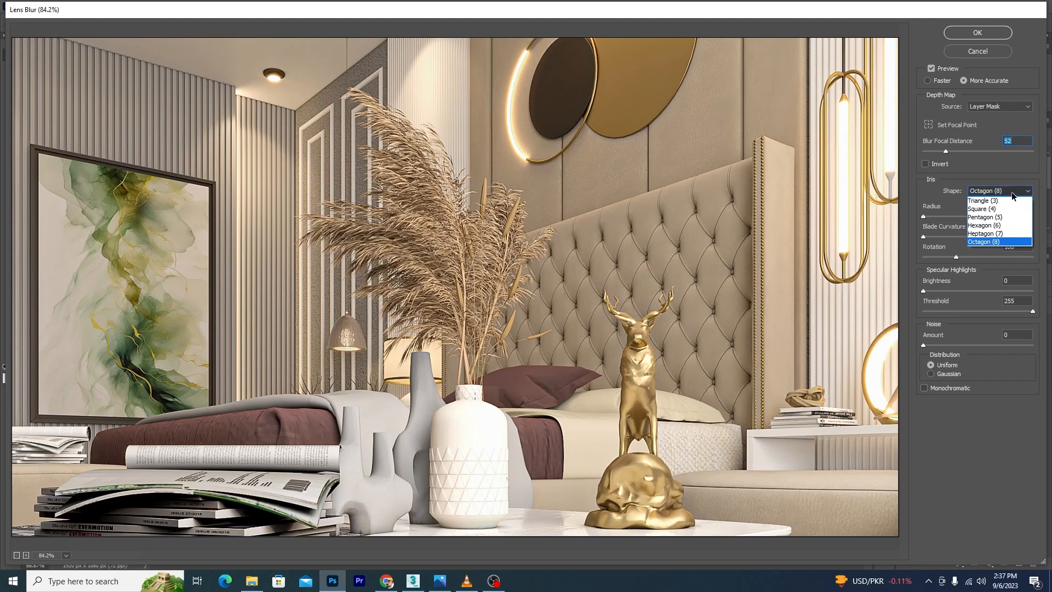
click(991, 242)
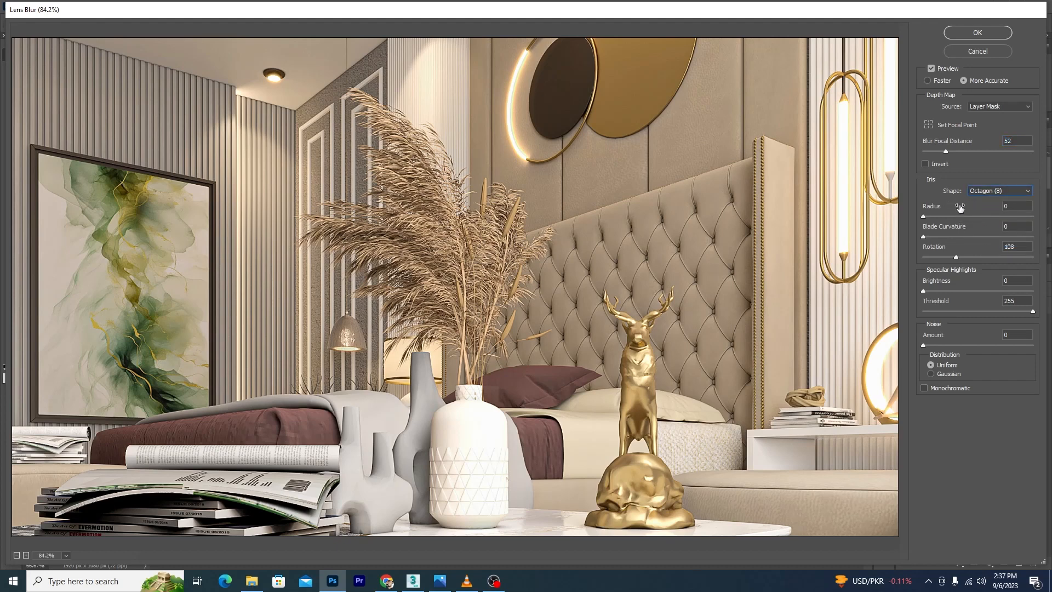
drag(924, 215, 934, 216)
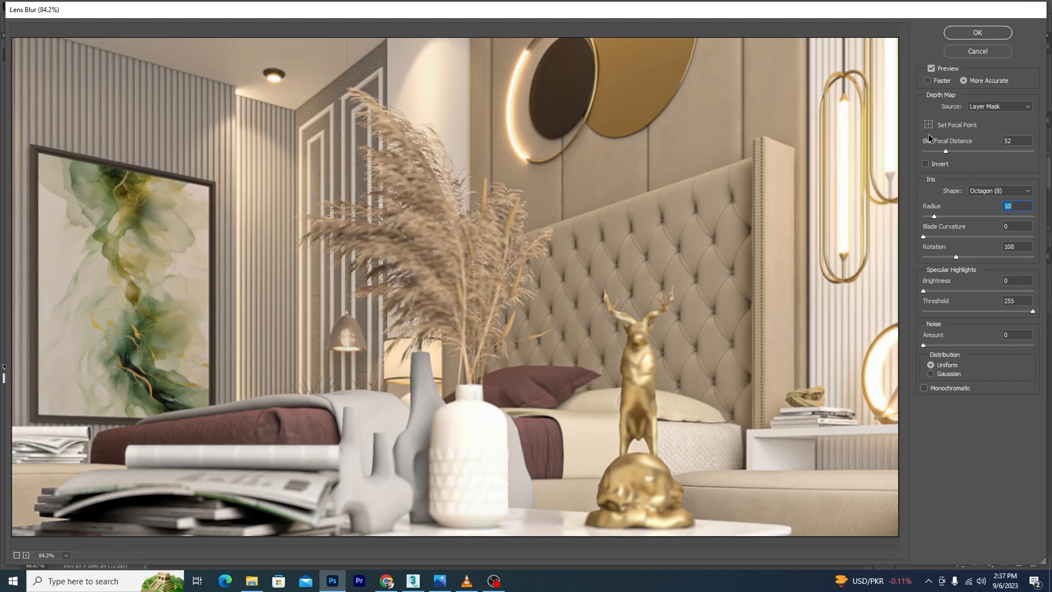
Step: Invert the depth map, try focal distances of 255 and 40, and apply the Lens Blur with focal distance 24 and rotation 61
click(925, 164)
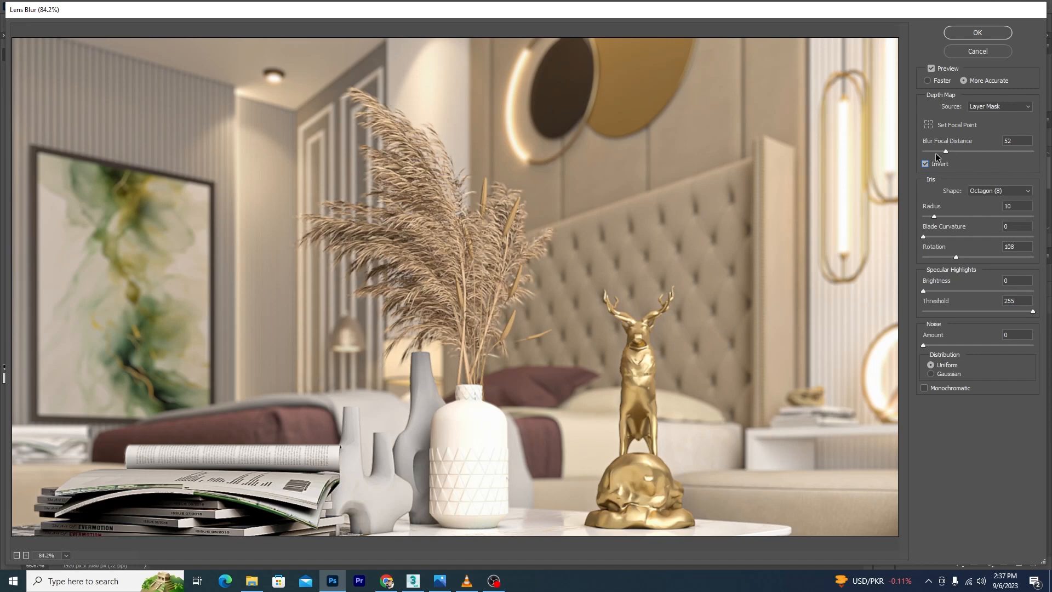
drag(945, 151, 1029, 156)
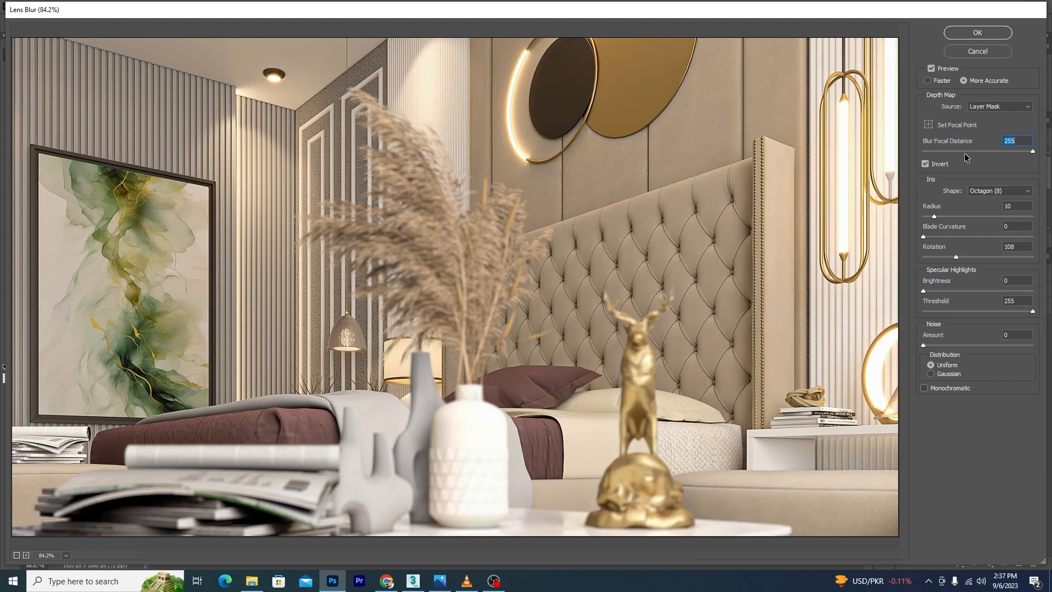
drag(1032, 152, 939, 150)
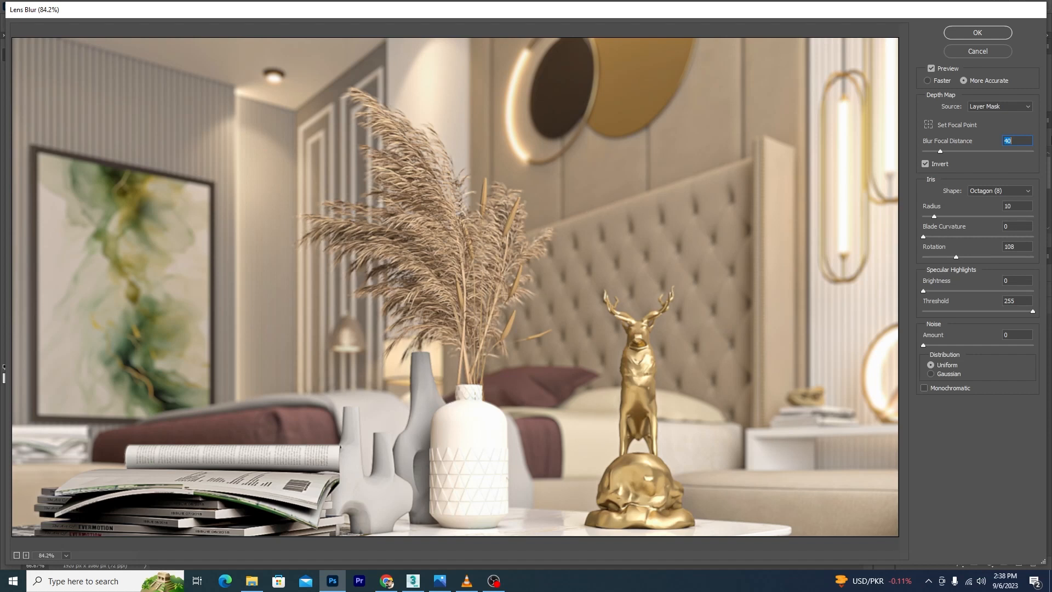
drag(941, 153, 1046, 157)
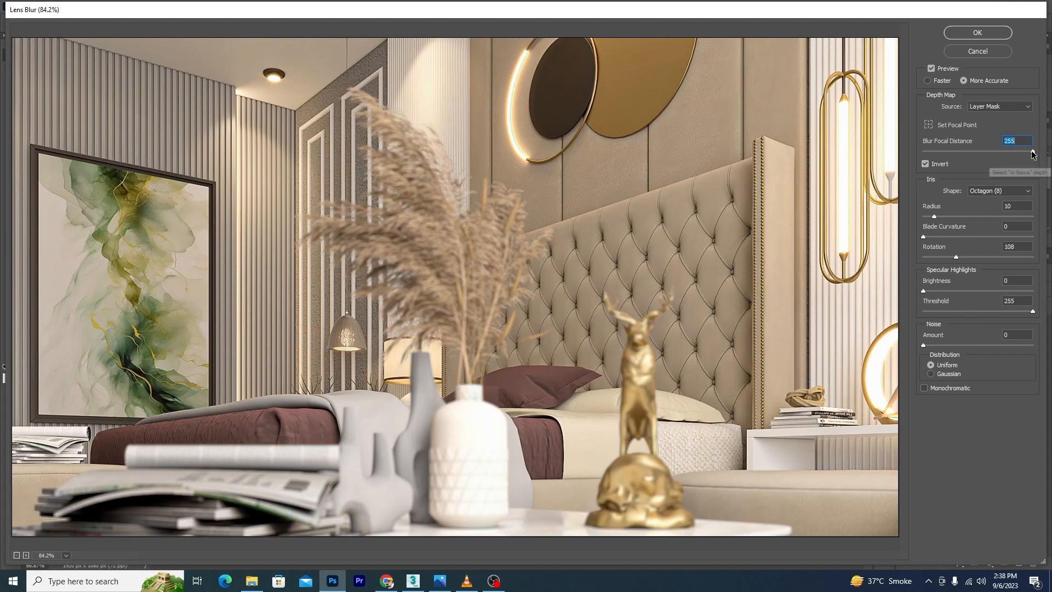
drag(1032, 151, 934, 153)
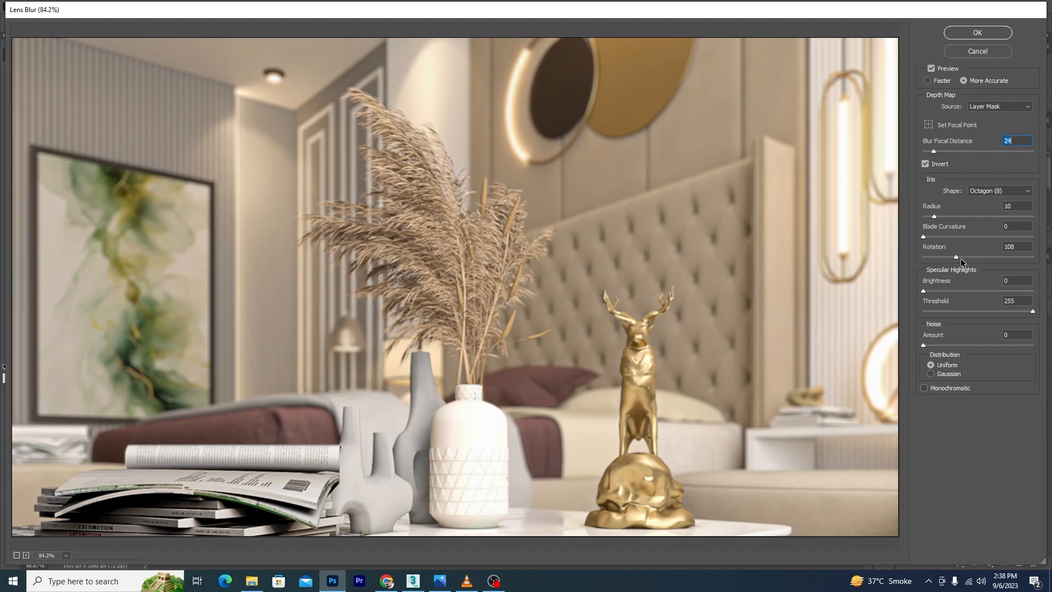
drag(955, 257, 938, 257)
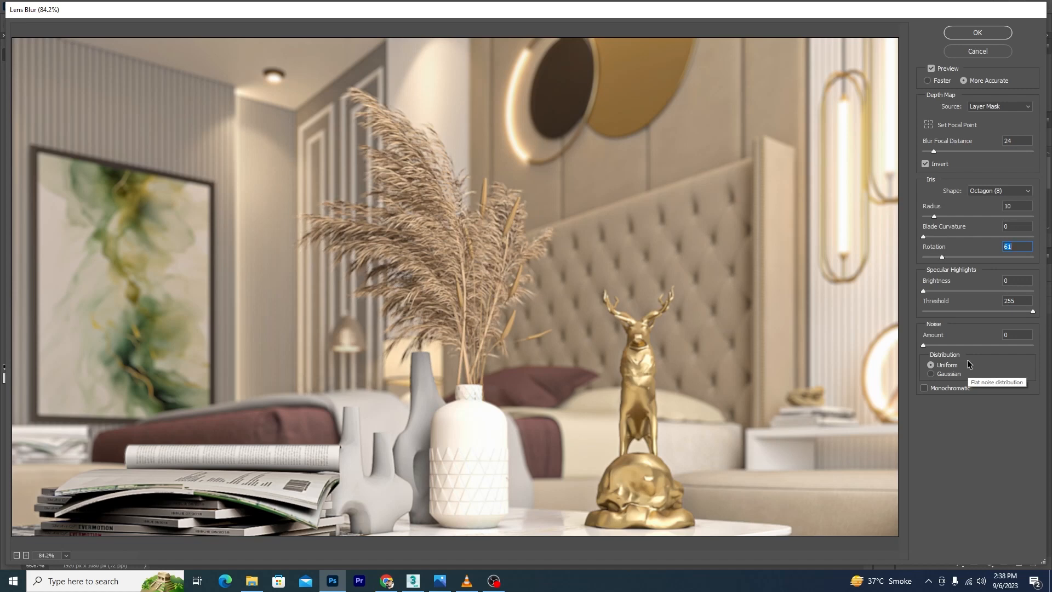
click(977, 33)
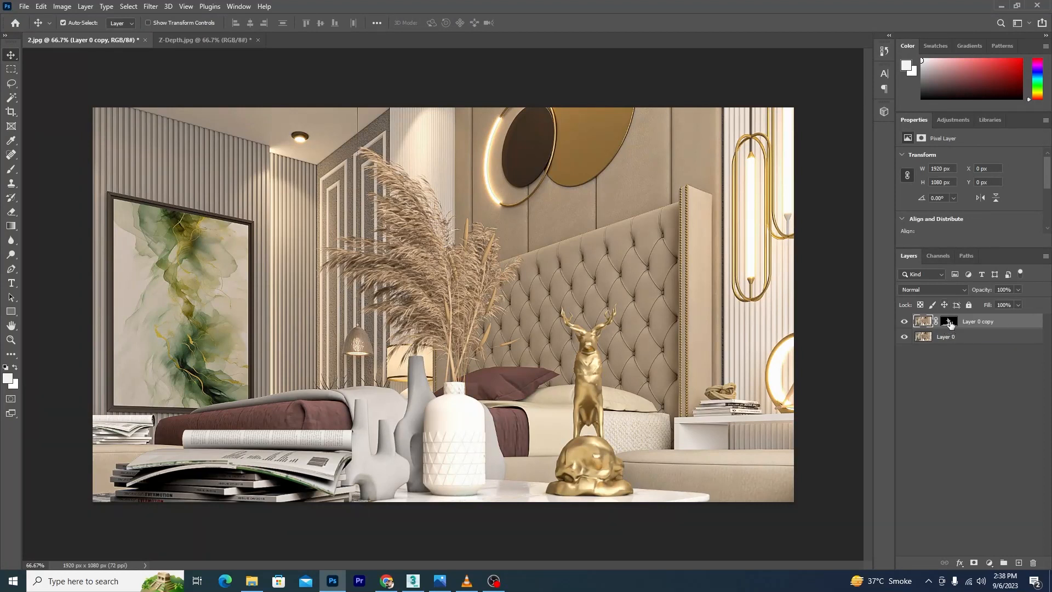
Step: Delete the mask from Layer 0 copy without applying it, and compare the blurred image with depth of feild.png
drag(949, 325, 1034, 562)
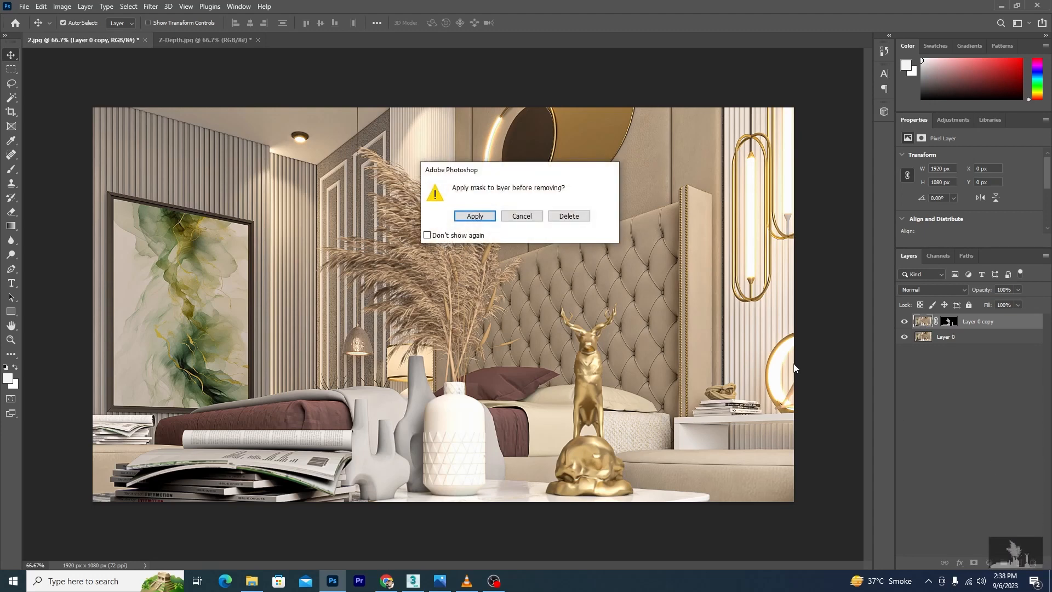
click(575, 218)
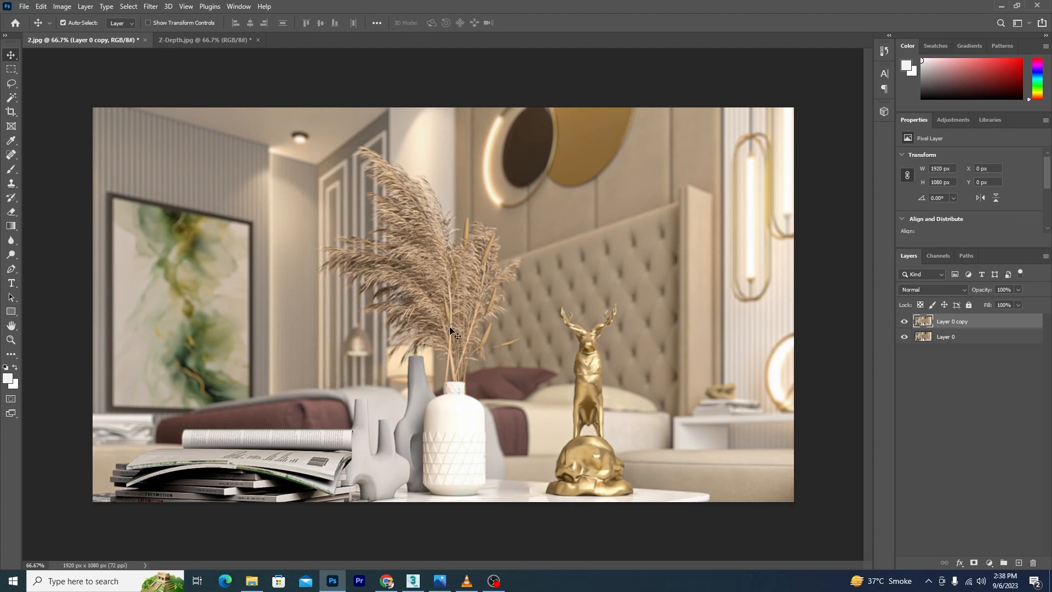
click(439, 581)
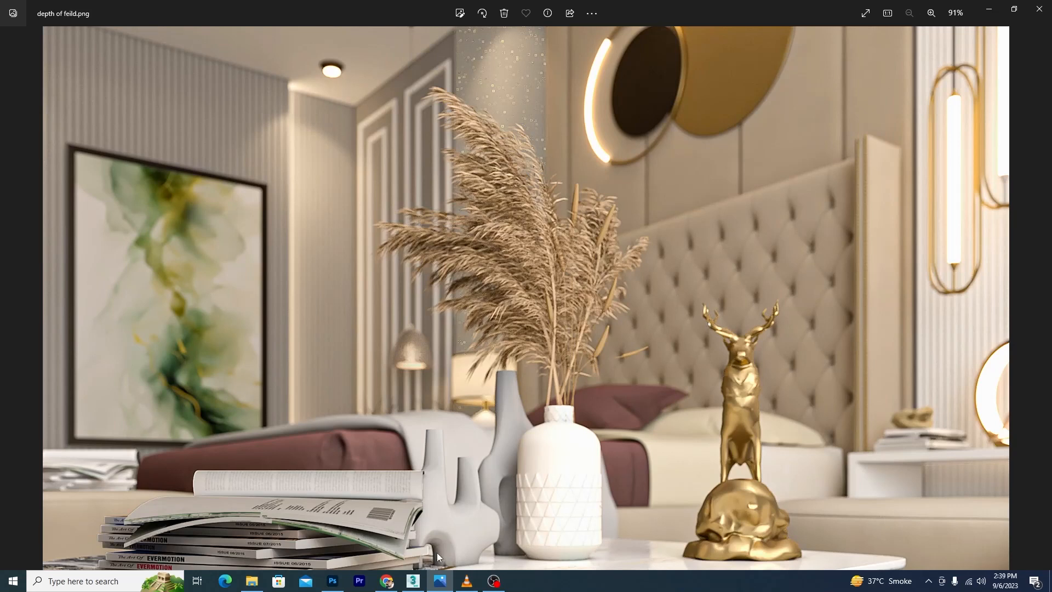
click(332, 580)
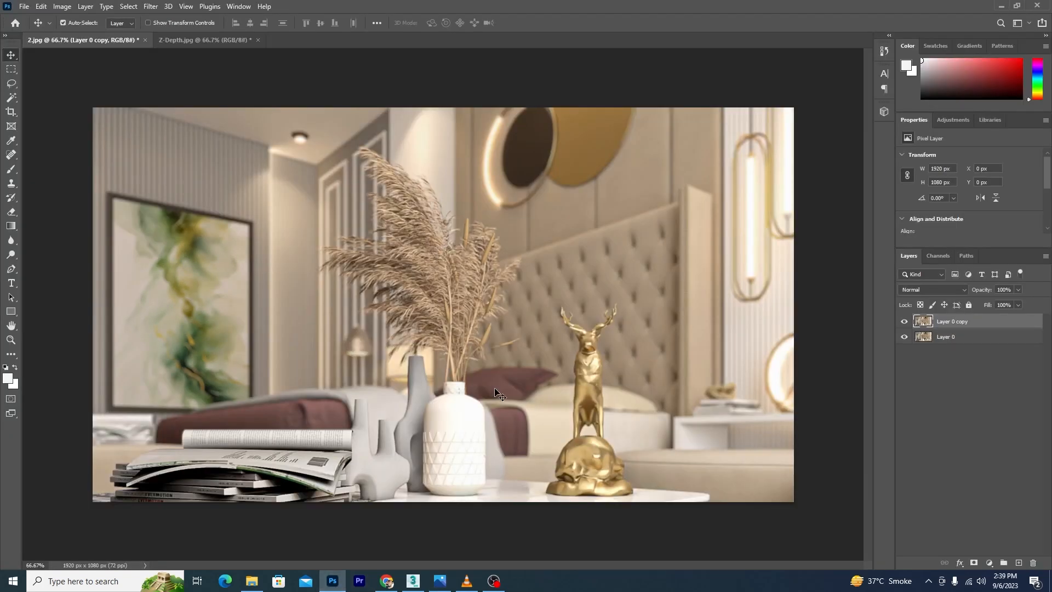